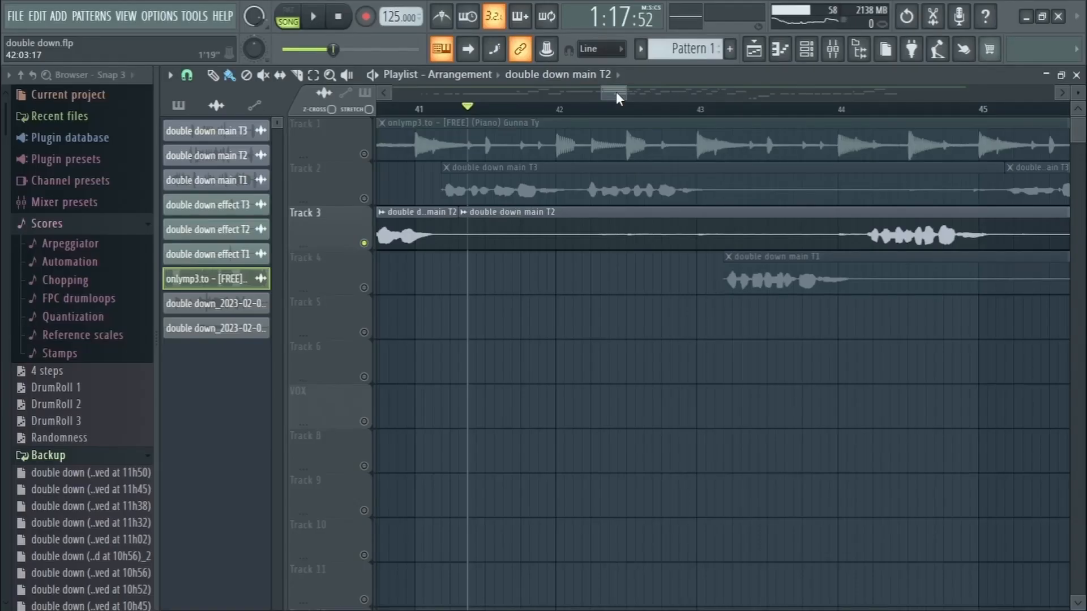
Trim the silence off the start of the "double down main T2" clip on Track 3 so it begins just after bar 44
scroll(617, 242, "up", 1)
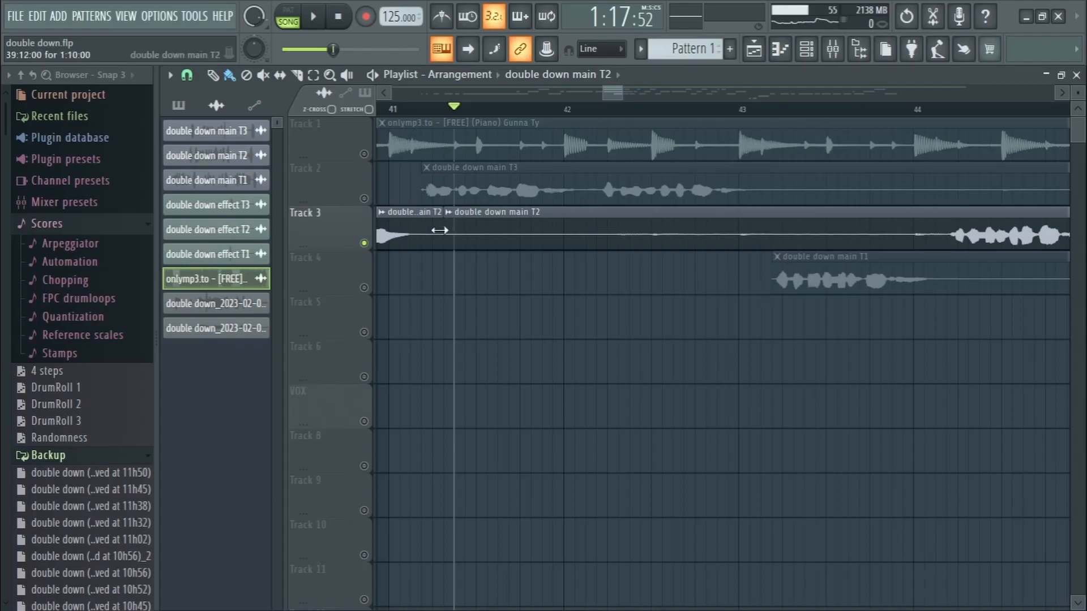
left_click_drag(445, 227, 501, 232)
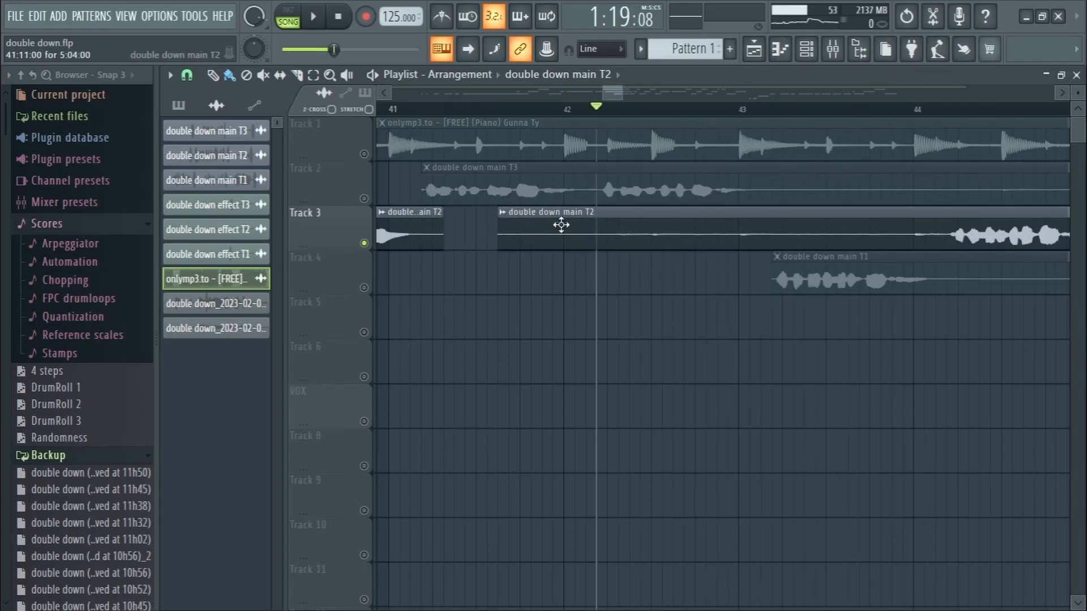
key("space")
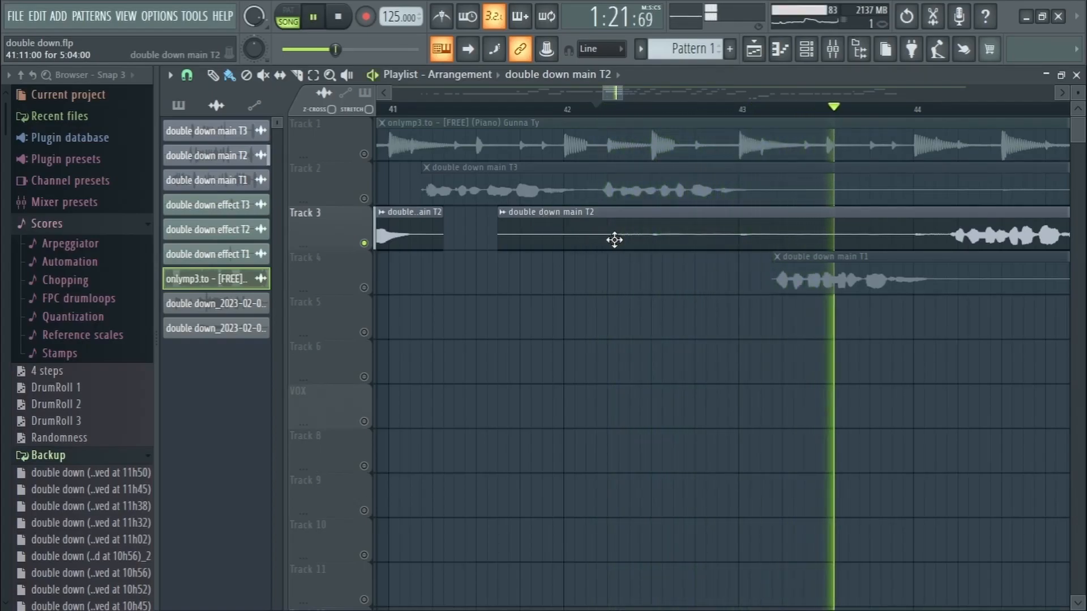
key("space")
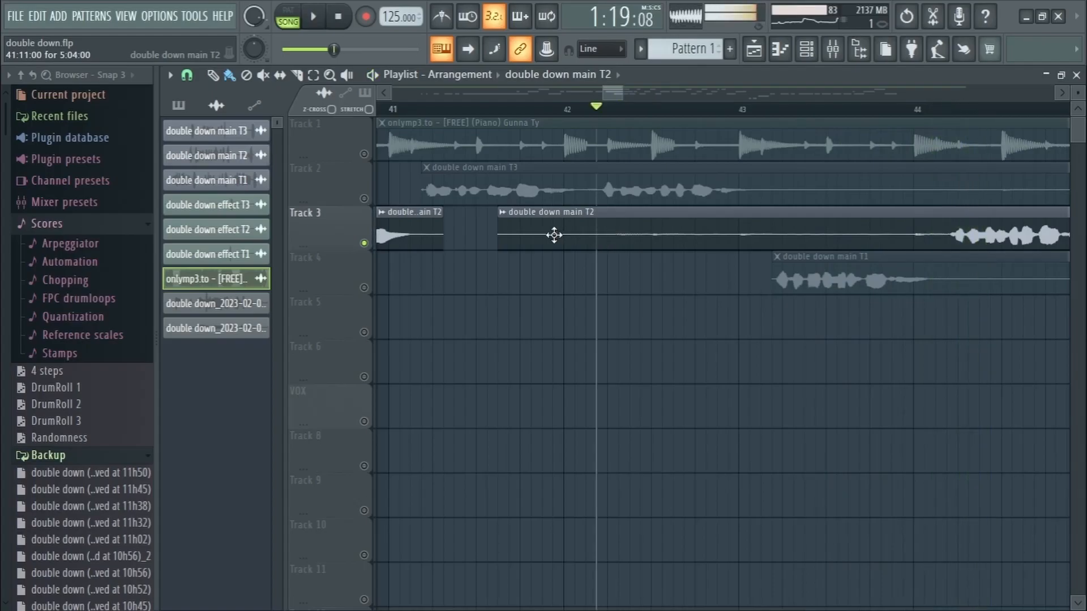
left_click_drag(502, 226, 951, 226)
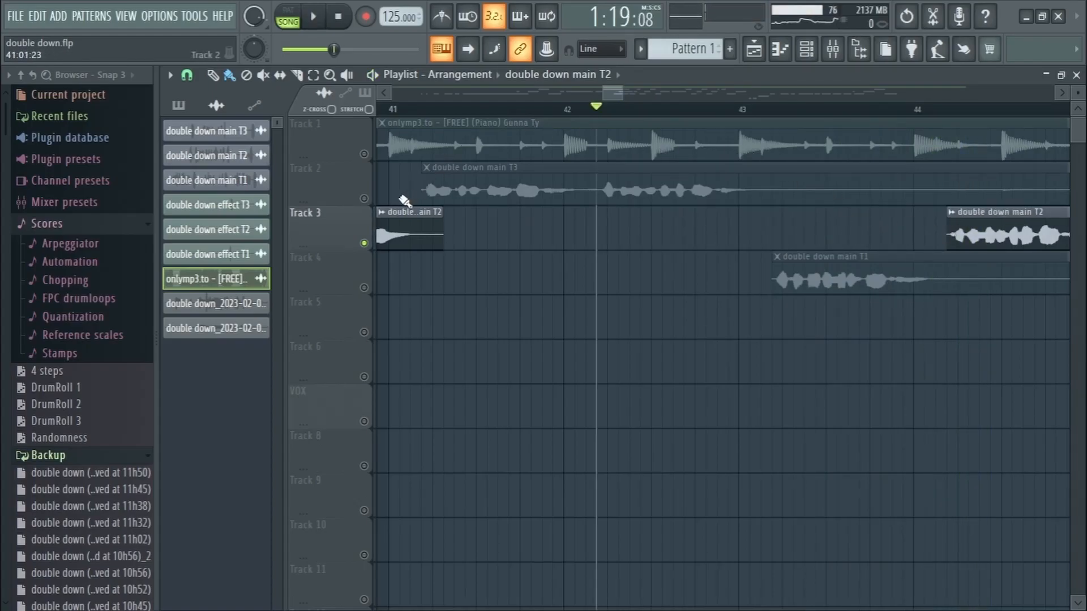
Unmute Track 2 and play back the vocal clips on Tracks 2 and 3 from just before bar 41
left_click(364, 198)
key("space")
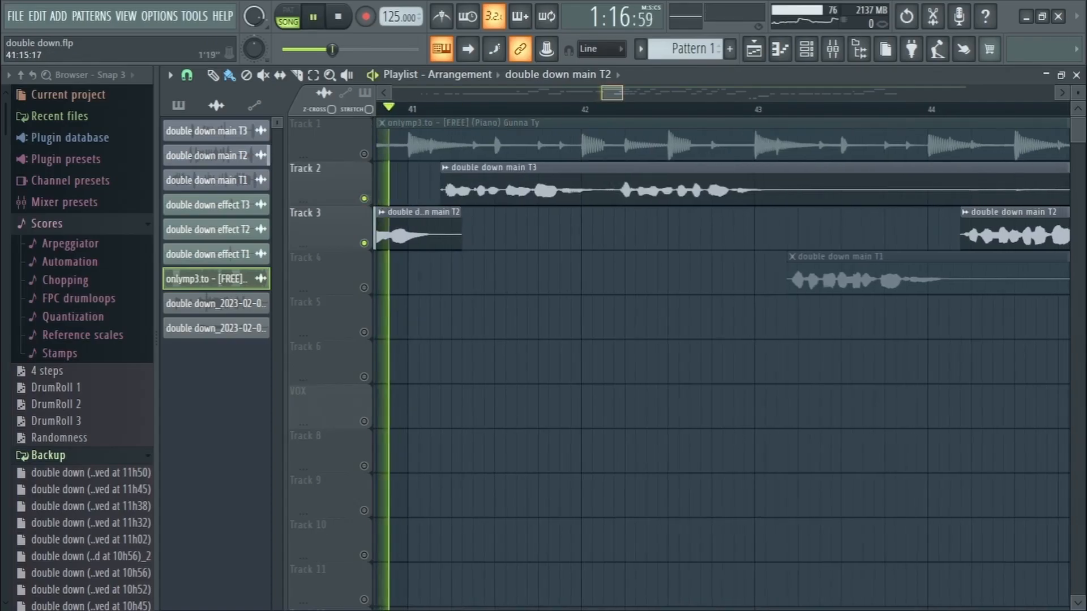
scroll(365, 119, "down", 2)
scroll(385, 226, "down", 1)
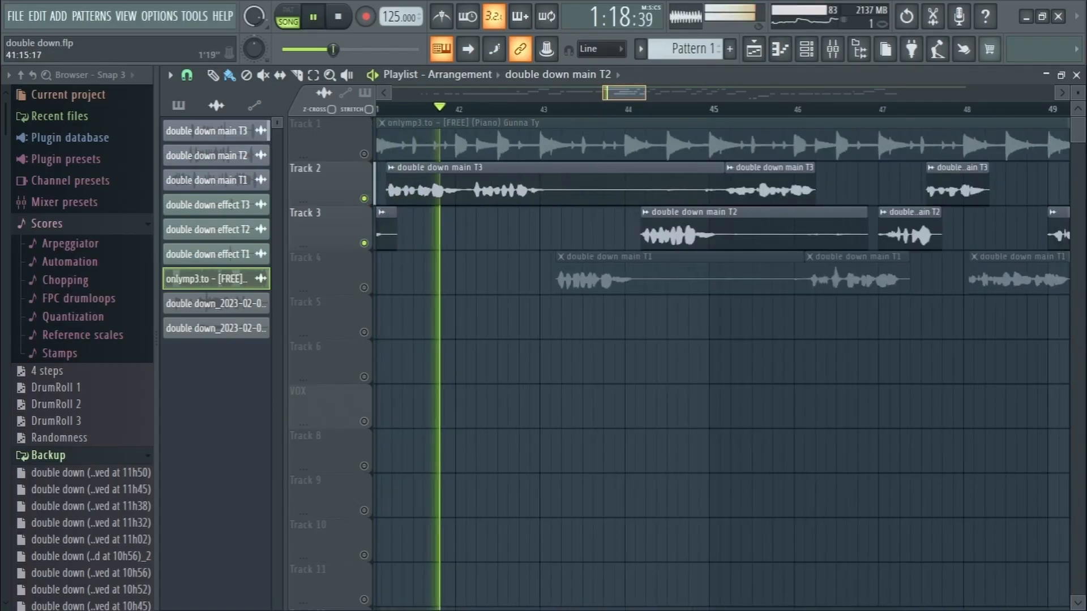
scroll(556, 226, "up", 2)
scroll(722, 226, "down", 1)
key("space")
Trim the overhanging and silent ends off the vocal clips on Tracks 2, 3 and 4 between bars 41 and 45
left_click_drag(434, 229, 424, 224)
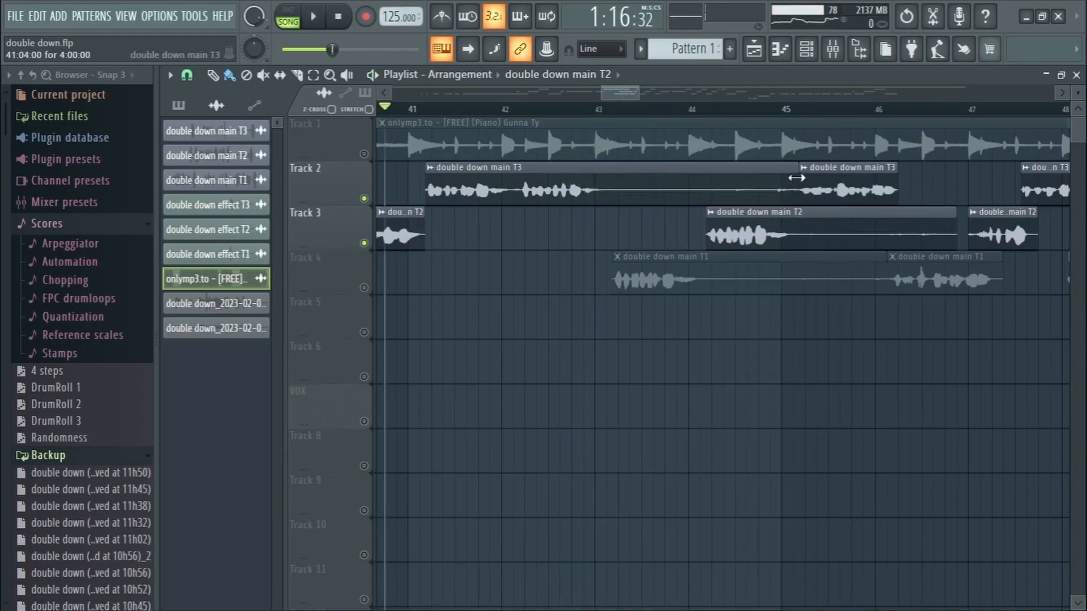
left_click_drag(796, 177, 576, 175)
left_click_drag(727, 259, 645, 228)
left_click_drag(804, 235, 712, 243)
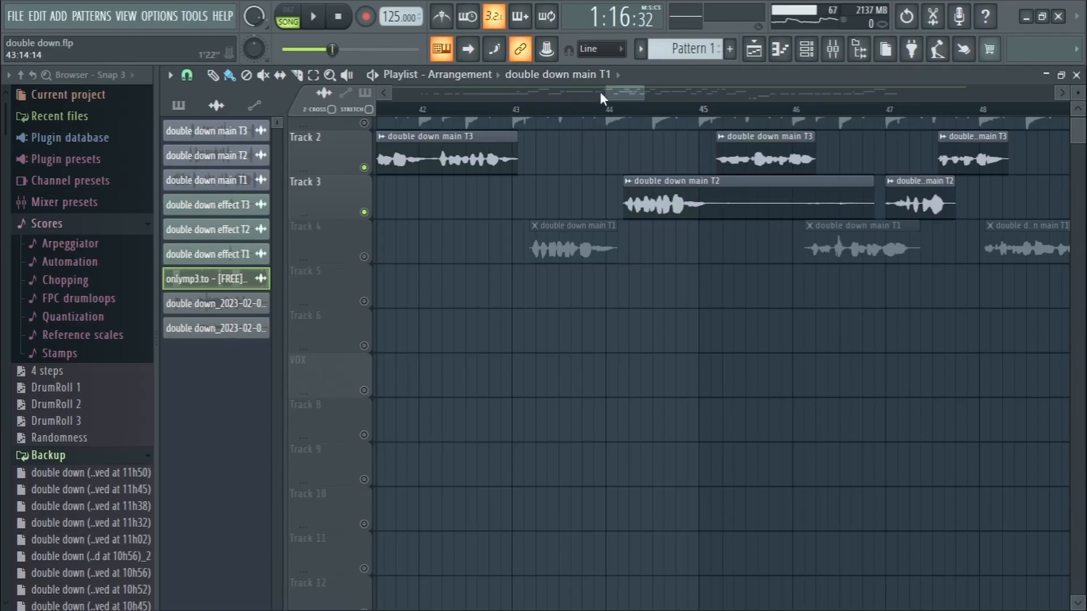
Look over the trimmed clips across the arrangement and unmute Track 4 so its vocals play with Tracks 2 and 3
scroll(597, 102, "down", 8)
left_click_drag(607, 145, 646, 163)
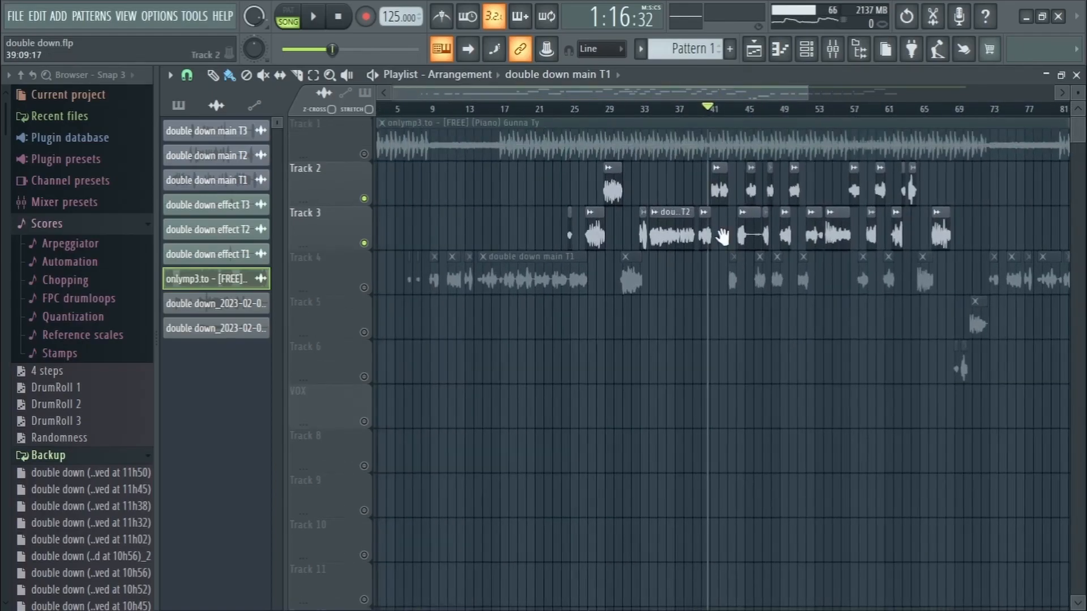
scroll(721, 102, "down", 3)
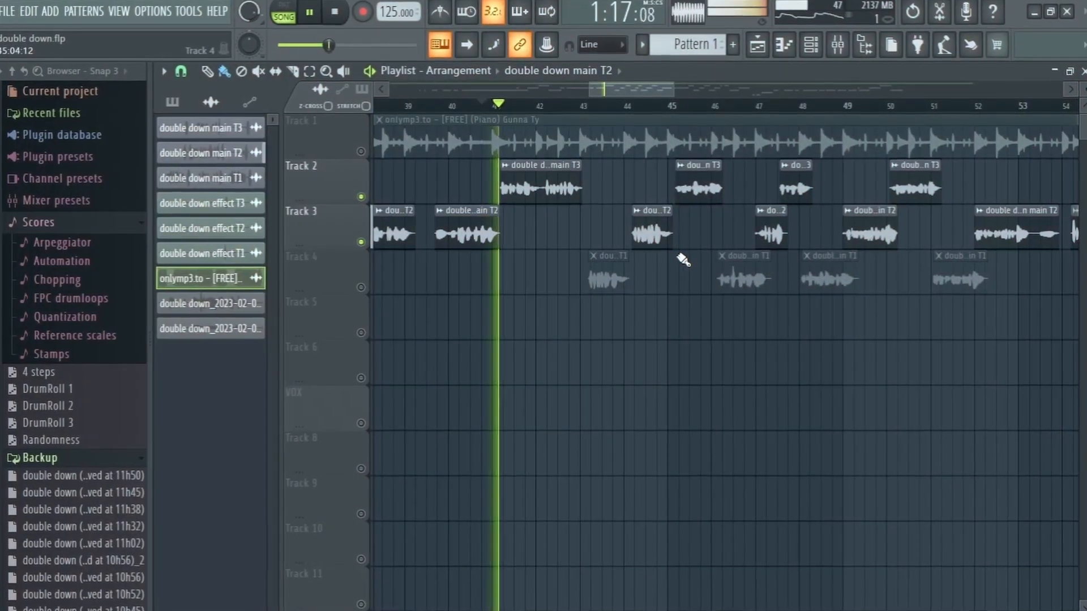
left_click(355, 287)
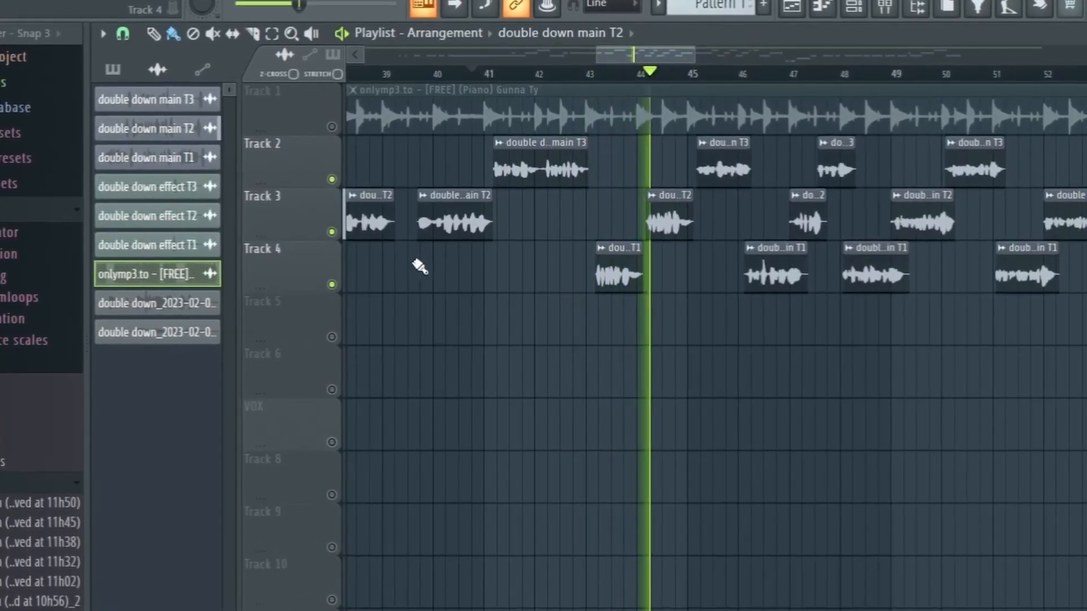
In the channel rack, route the onlymp3 beat to mixer track 1, effect T1, T2 and T3 to 2, 3 and 4, and main T1 to 5
left_click(849, 12)
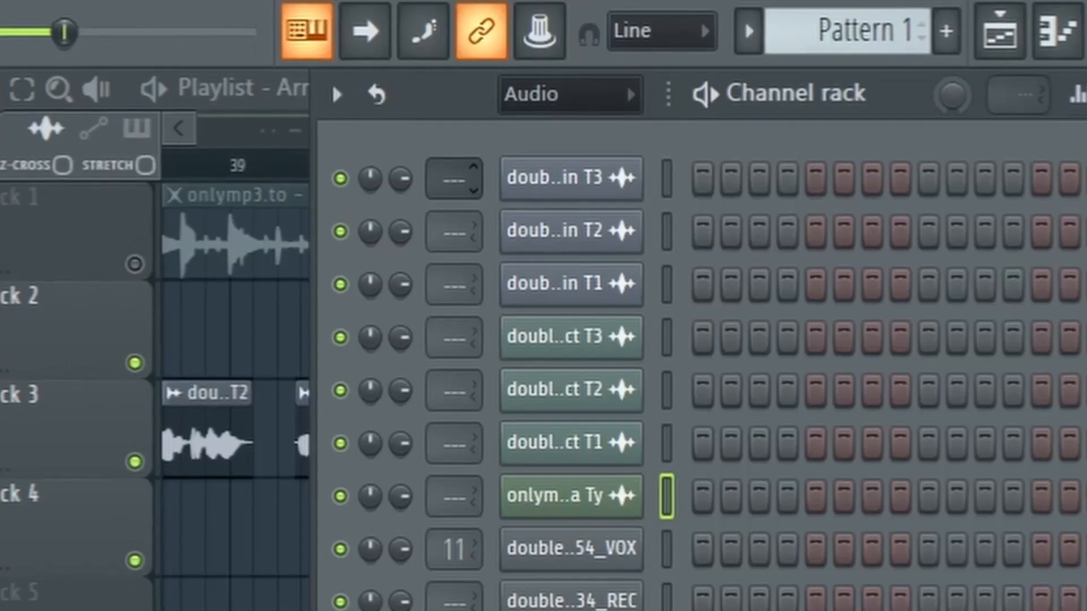
left_click_drag(502, 253, 502, 250)
left_click_drag(451, 440, 451, 431)
left_click_drag(451, 385, 451, 372)
left_click_drag(451, 318, 451, 308)
left_click_drag(451, 259, 443, 223)
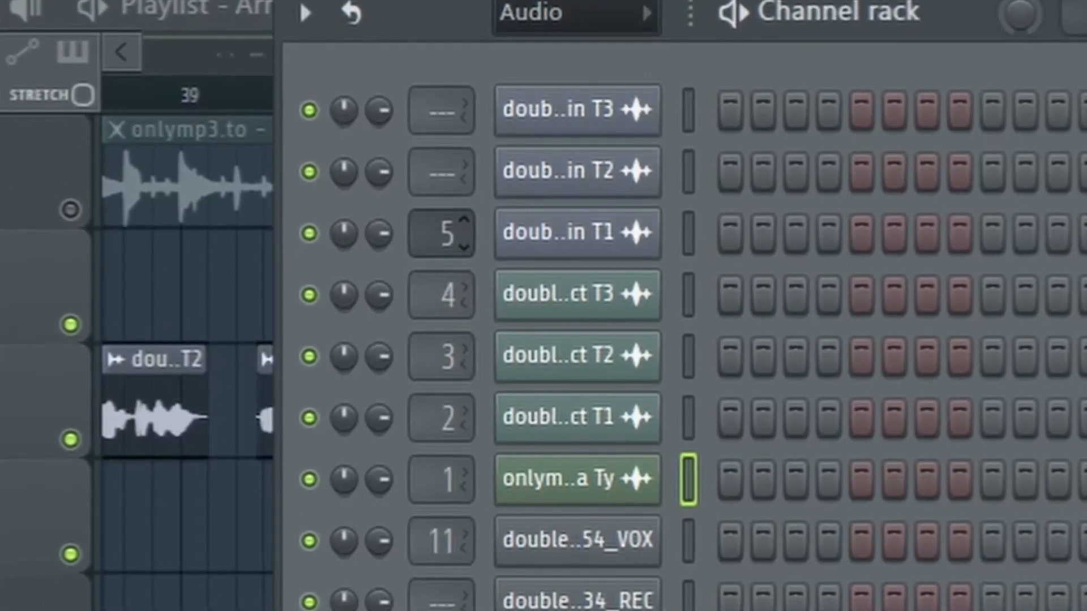
Route the "double down main T2" channel to mixer track 6 and assign main T3 to a separate mixer track
left_click_drag(442, 162, 441, 145)
left_click_drag(439, 99, 439, 78)
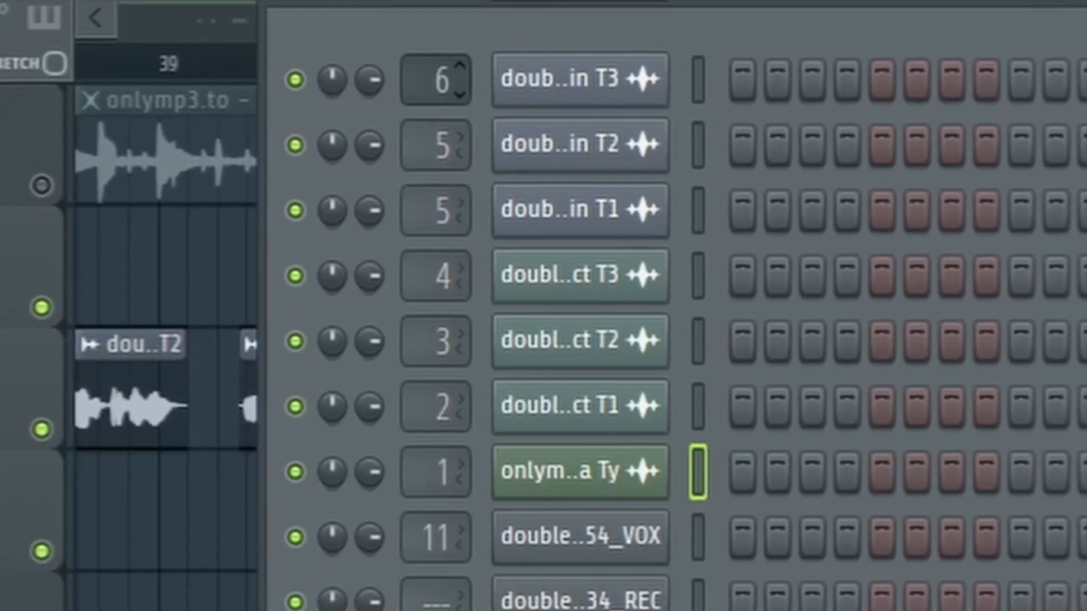
left_click_drag(433, 136, 432, 132)
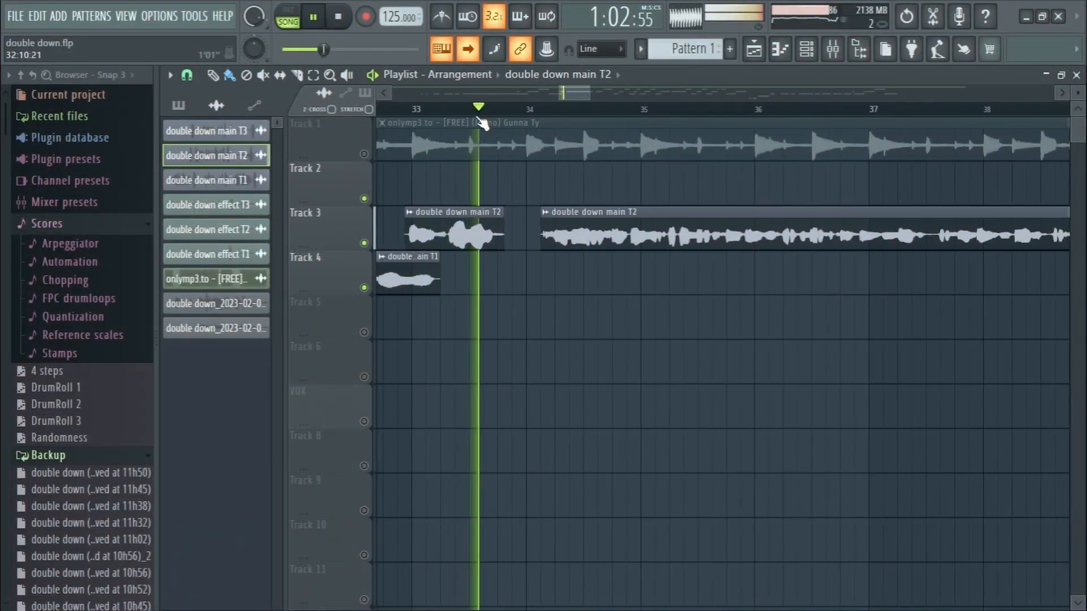
Check the target mixer track in the "double down main T2" clip settings on Track 3 and play the vocals from bar 32
key("space")
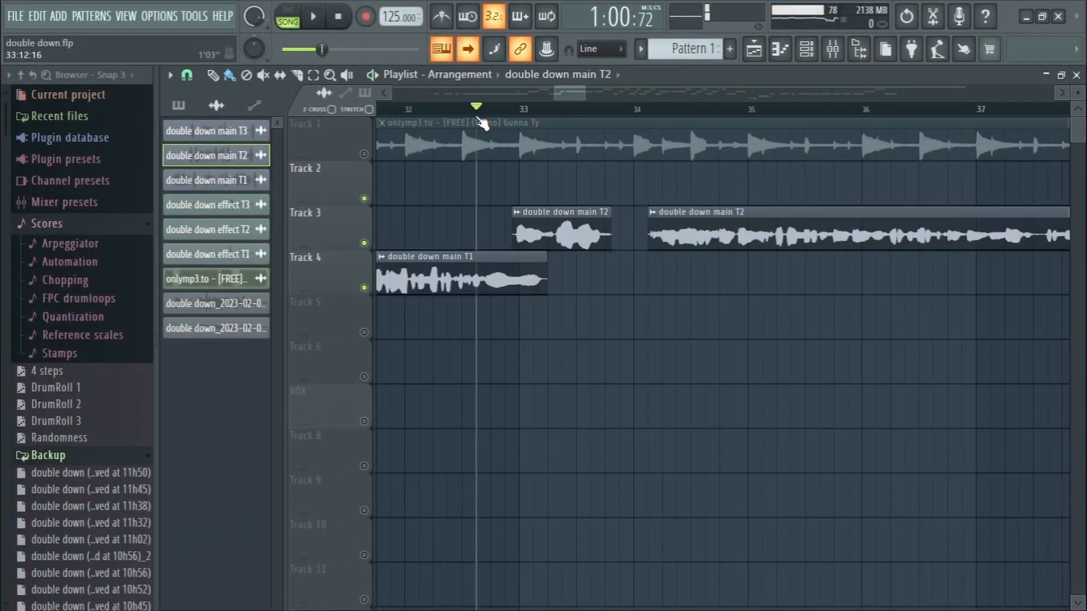
double_click(526, 236)
scroll(719, 299, "up", 1)
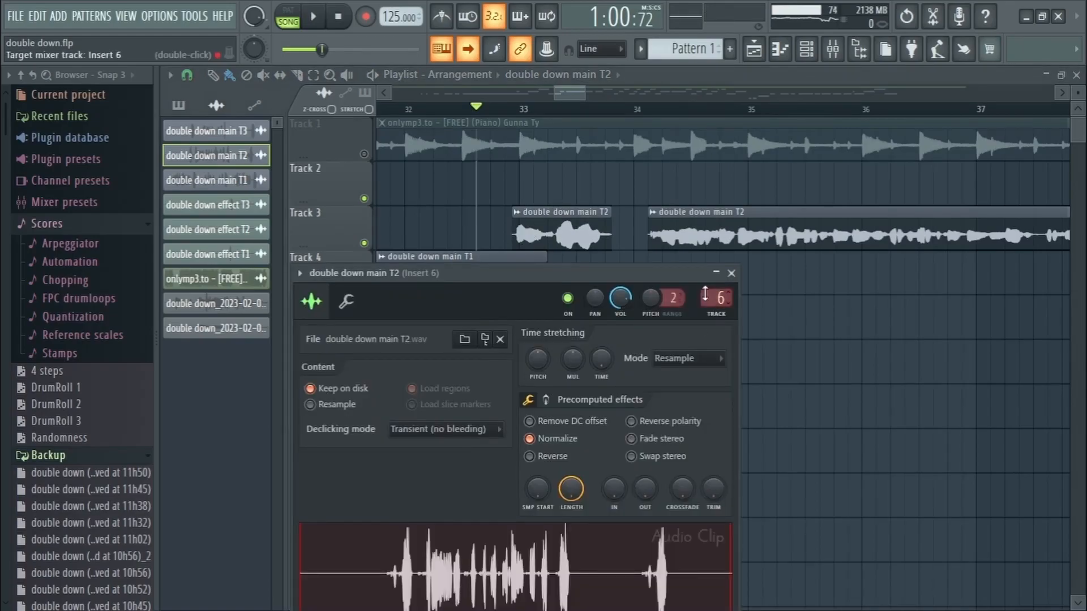
key("space")
left_click(734, 274)
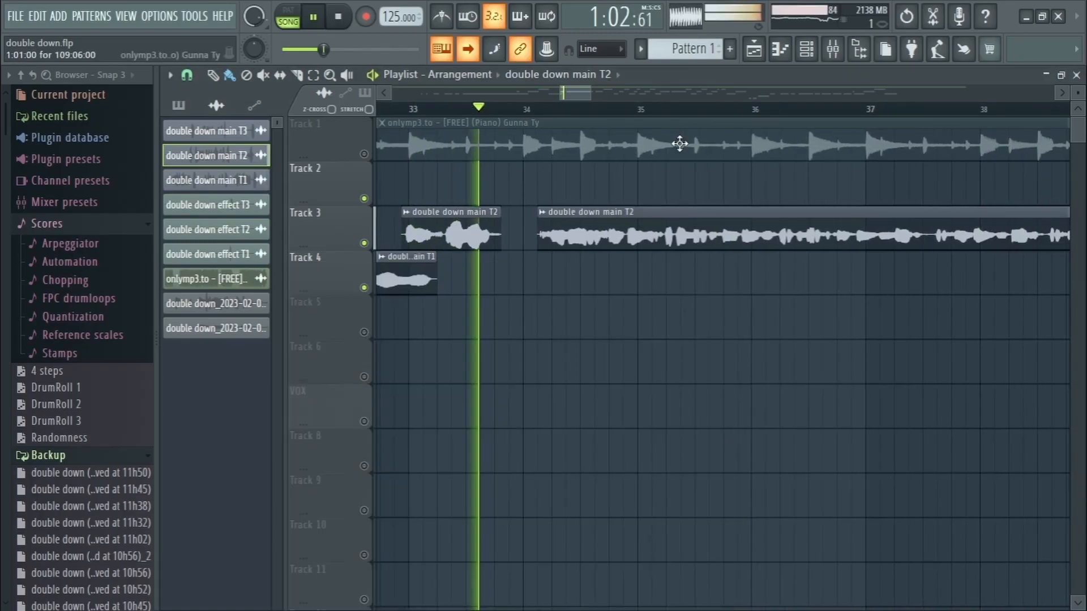
scroll(622, 97, "down", 3)
key("space")
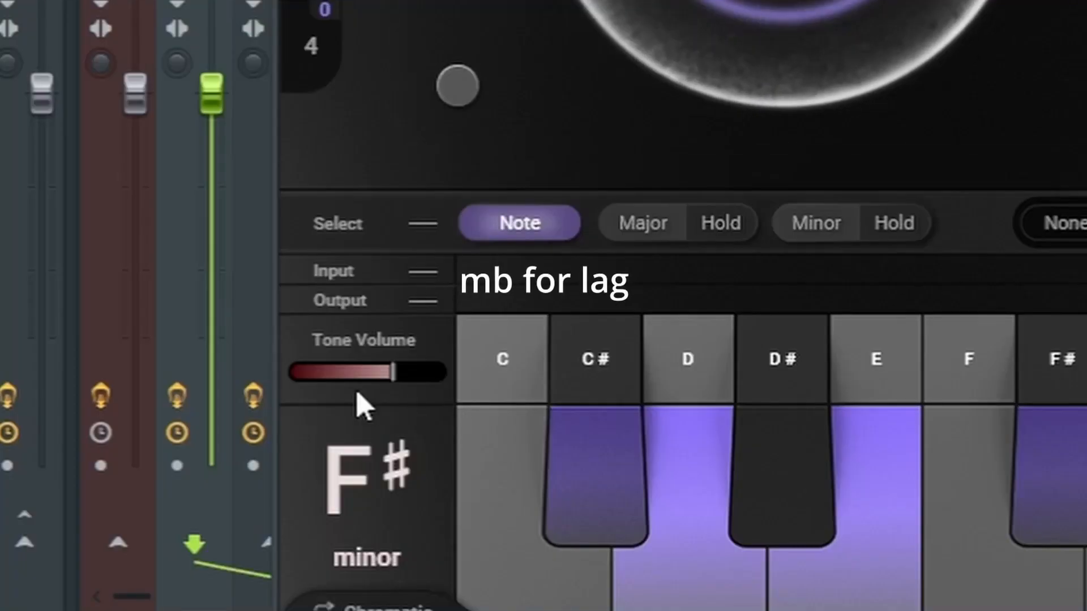
Set the tuning key and scale to F# minor in MetaTune
left_click(366, 546)
left_click(389, 545)
left_click(409, 441)
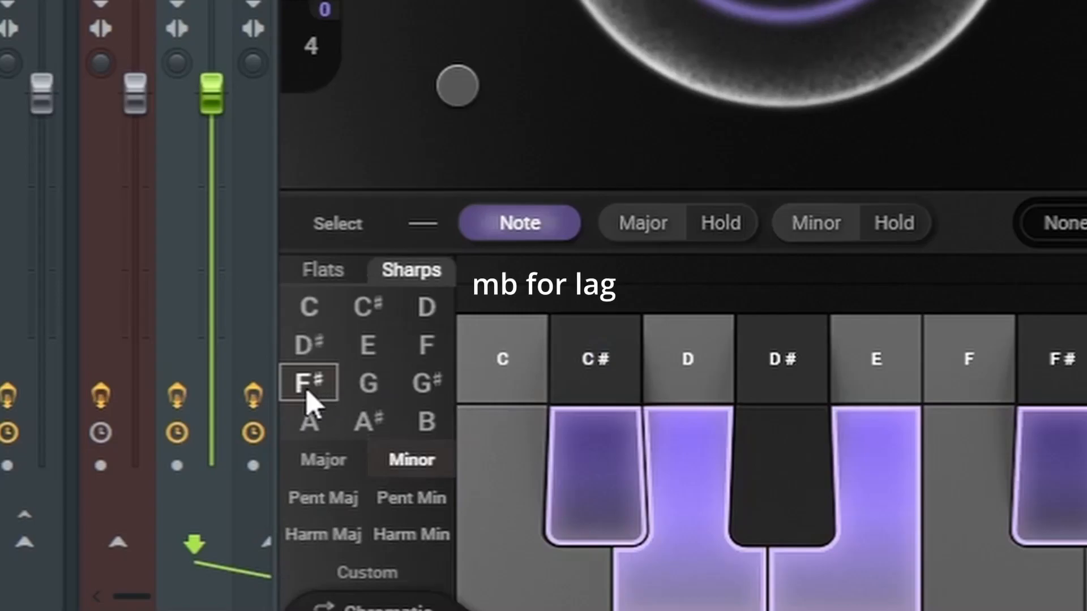
left_click(421, 462)
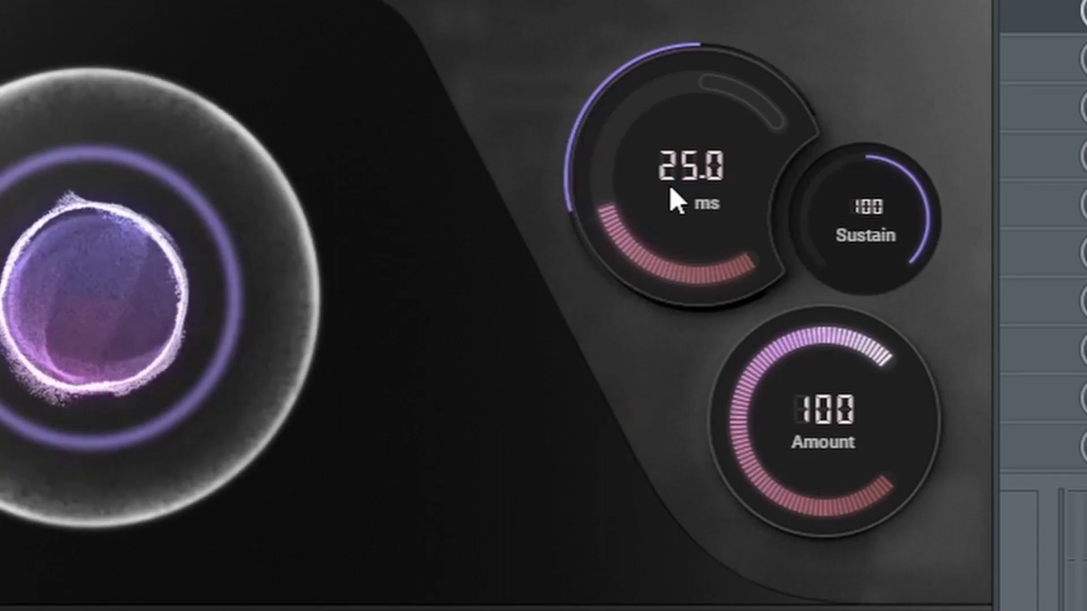
Set the MetaTune Speed to 10 ms and close the plugin window
double_click(855, 202)
type("10")
key("Return")
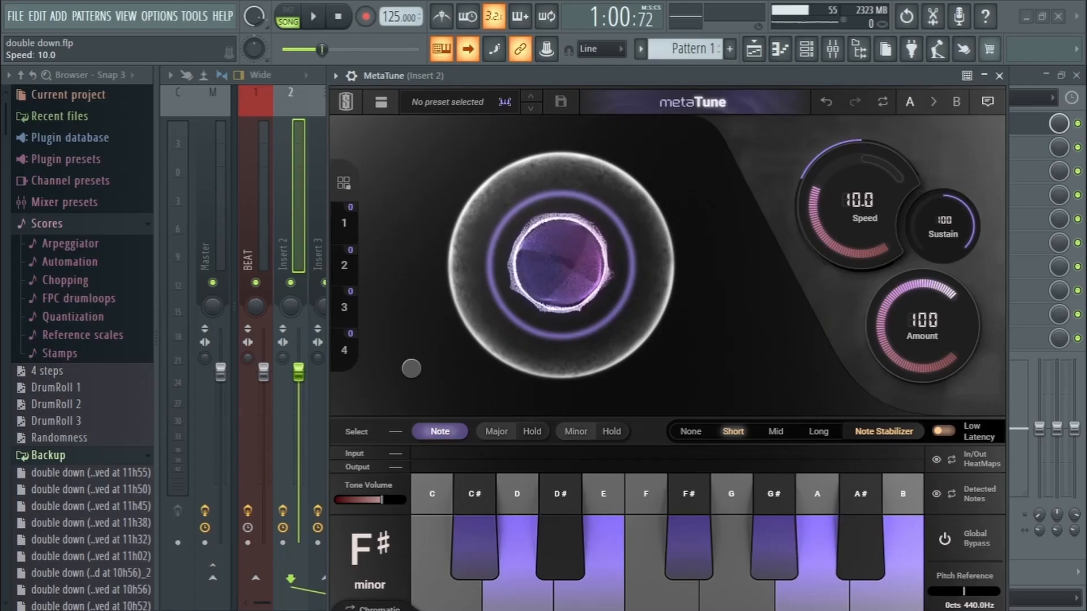
left_click(943, 432)
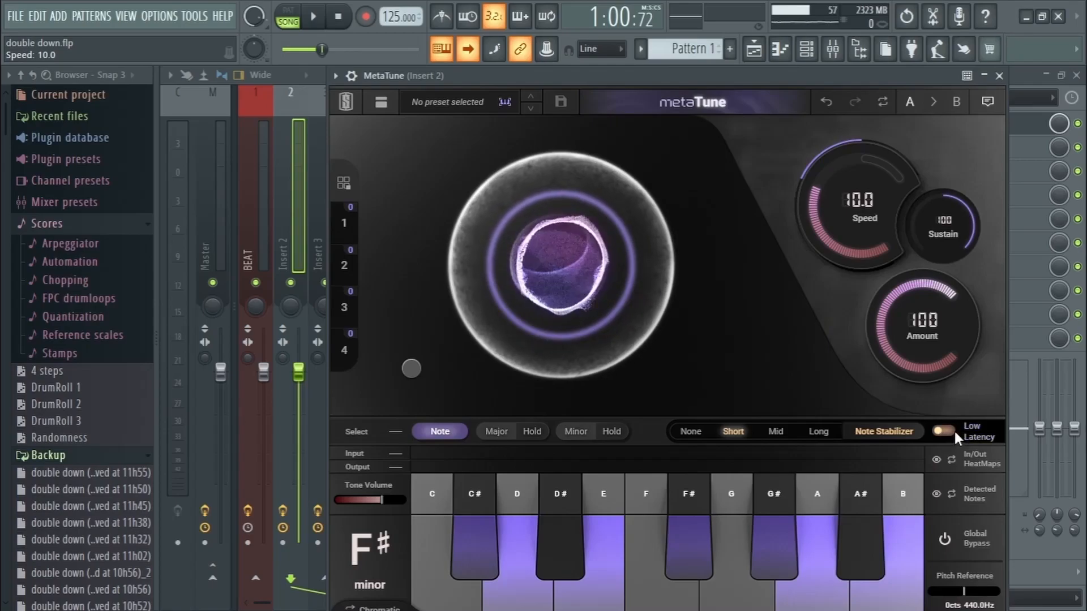
left_click(1001, 76)
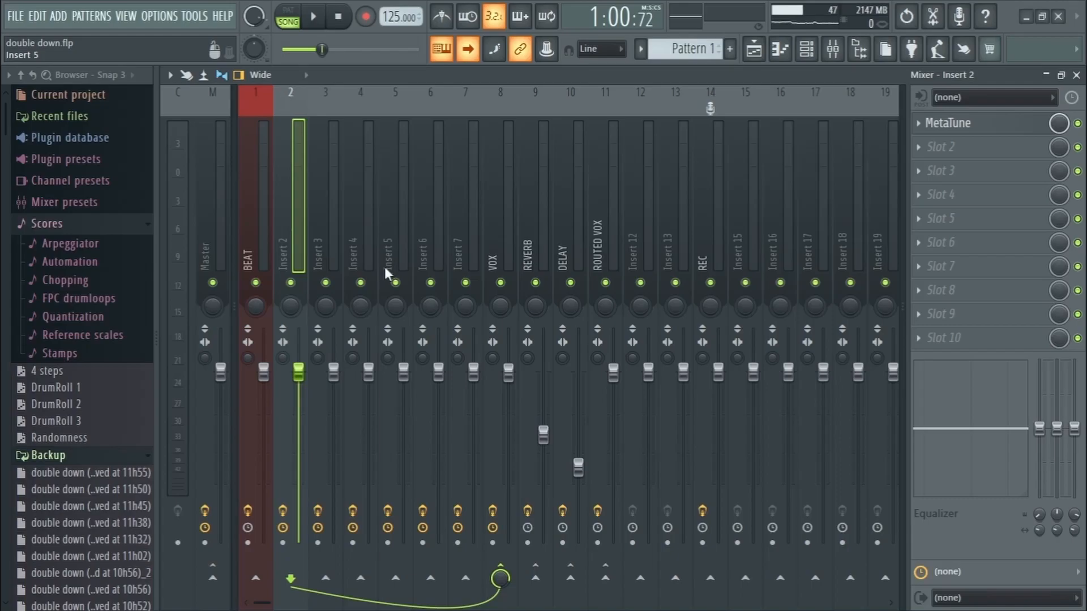
Select mixer Inserts 2 through 7 together and open the plugin in the first effect slot
left_click(289, 237, "ctrl+shift")
left_click(297, 243, "ctrl+shift")
left_click_drag(297, 242, 470, 235)
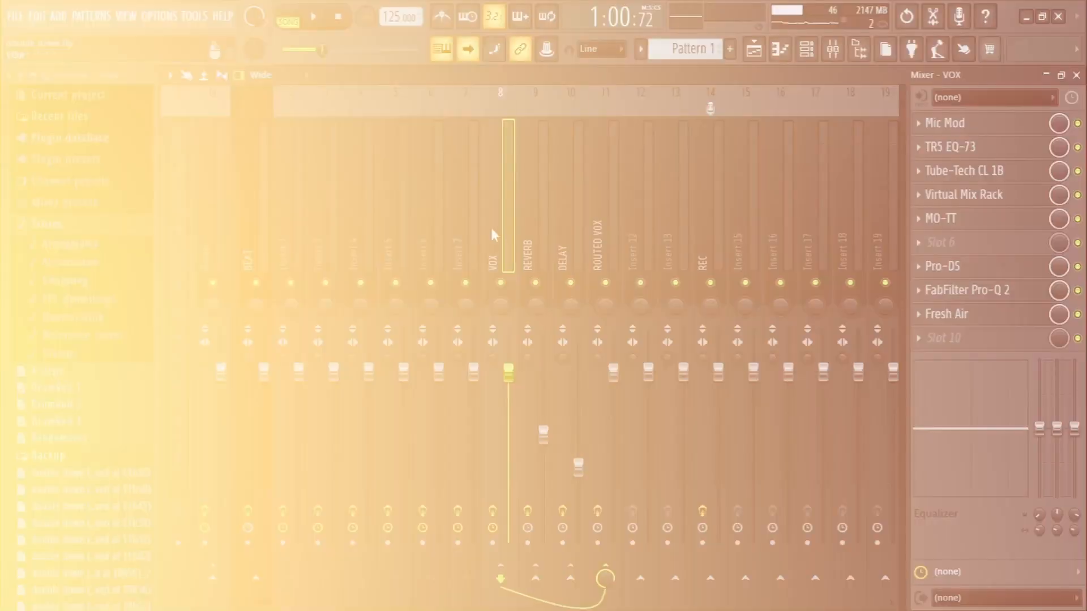
left_click(945, 123)
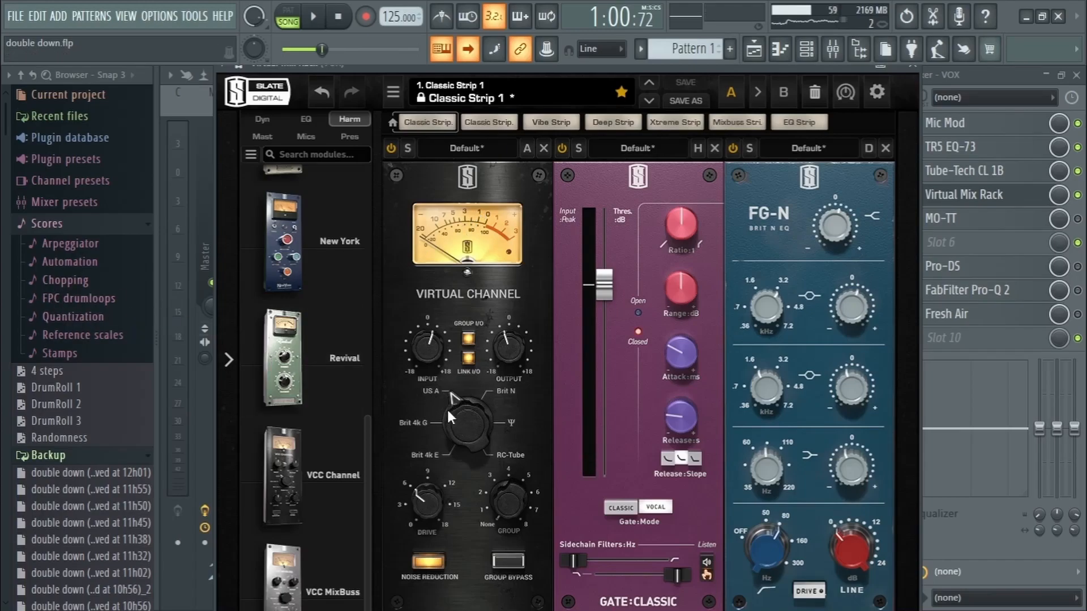
Set the Gate:Classic module's gate mode to Vocal in the Virtual Mix Rack
left_click(635, 351)
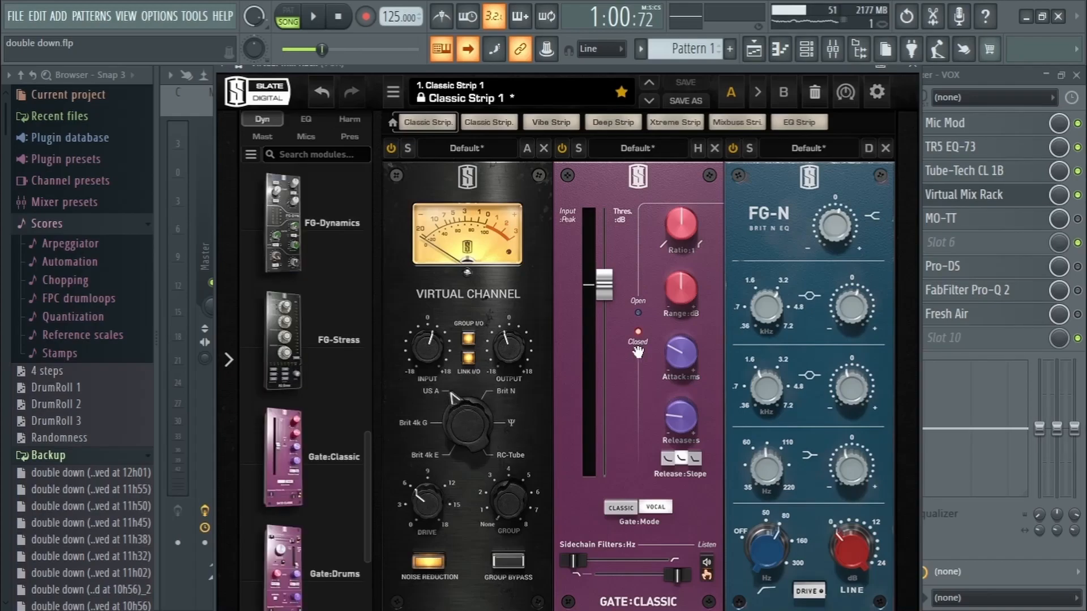
left_click(651, 510)
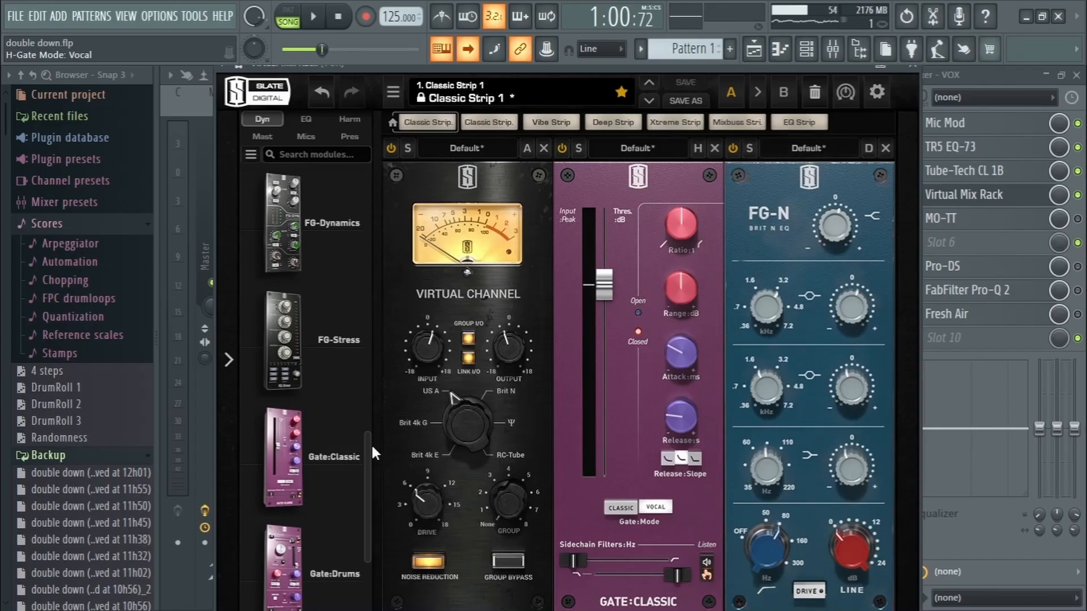
Compare the vocals with the FG-2A "Smooth Vocals" module bypassed and enabled by playing the section both ways
scroll(364, 441, "down", 1)
scroll(607, 180, "down", 2)
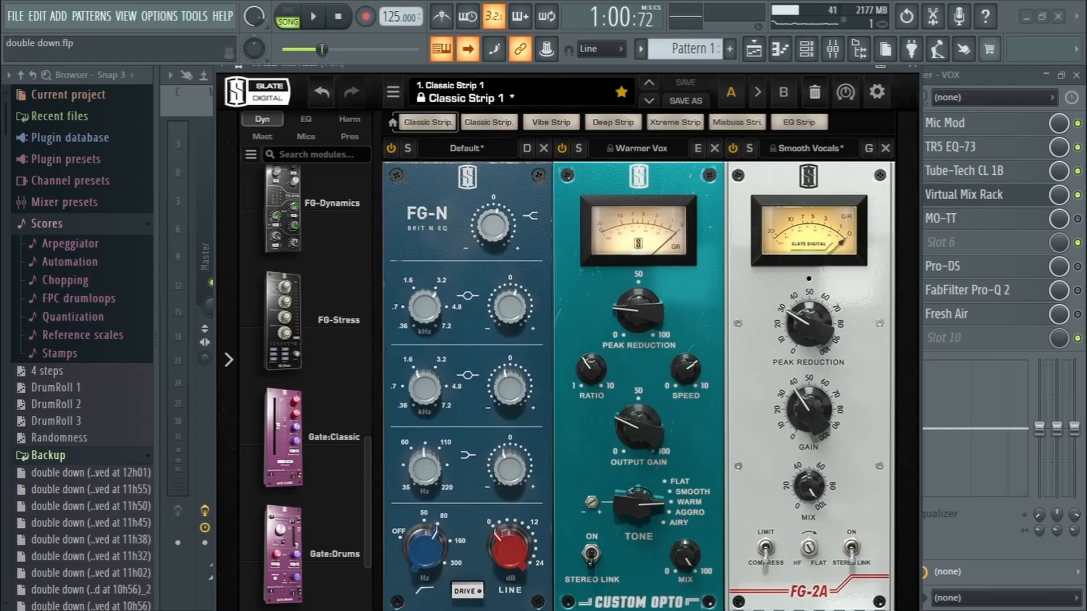
left_click(733, 147)
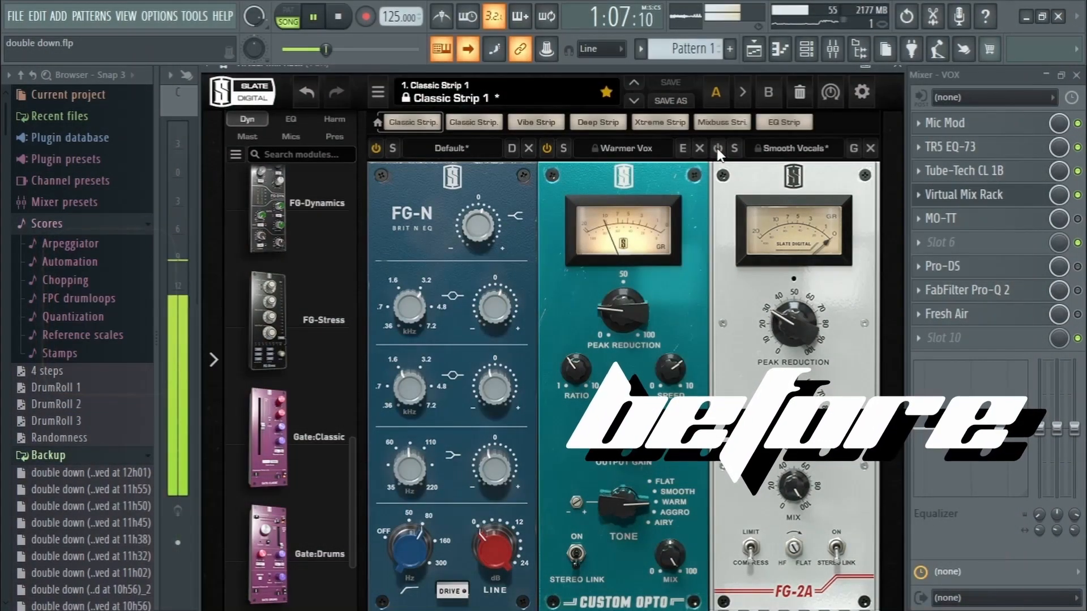
key("space")
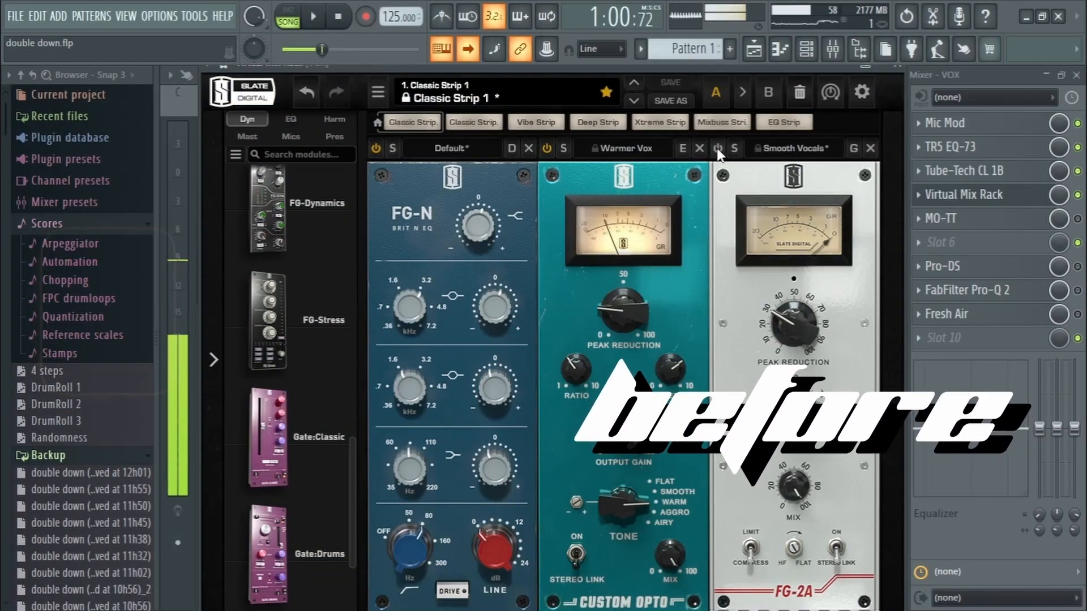
left_click(718, 148)
key("space")
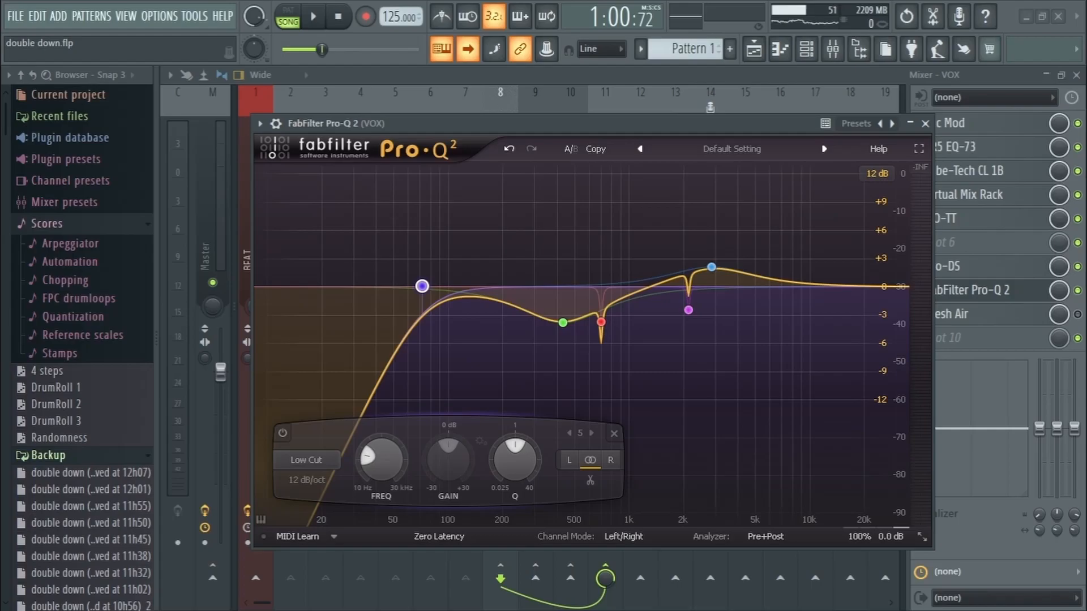
Inspect the high-frequency boost band in FabFilter Pro-Q 2 and compare the VOX playback with the equalizer bypassed and enabled
left_click(712, 267)
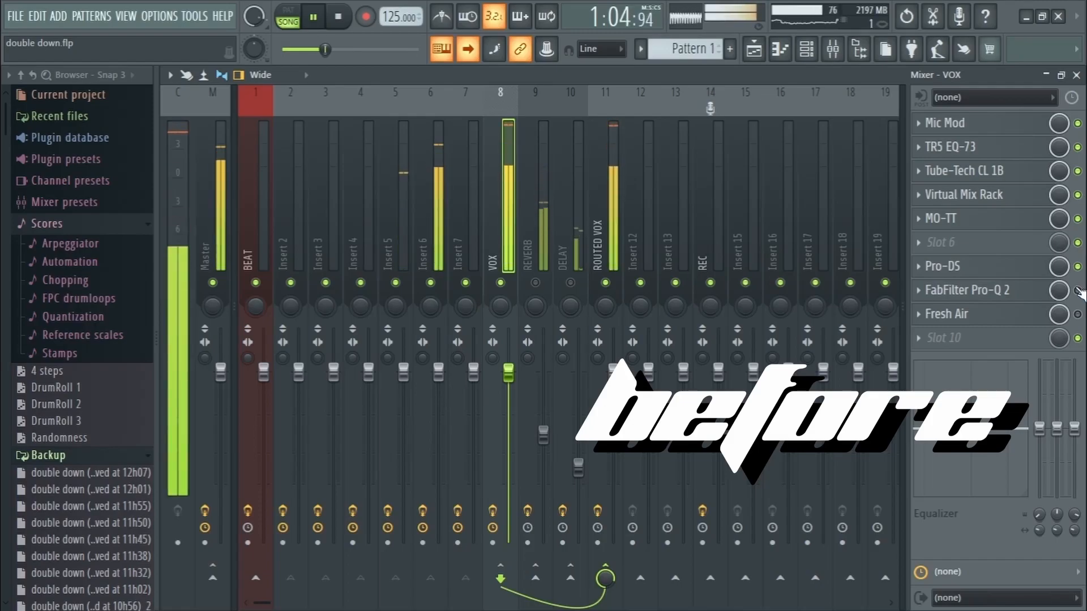
key("space")
left_click(1077, 290)
key("space")
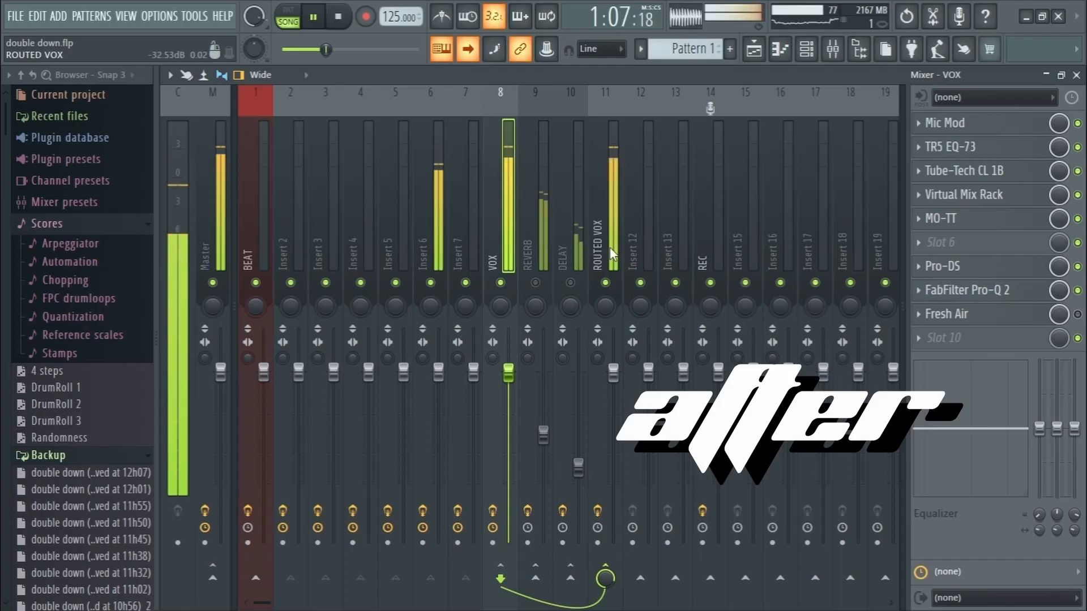
Review the Fresh Air settings on the VOX track, compare playback with the effect bypassed and enabled, and leave it enabled
key("space")
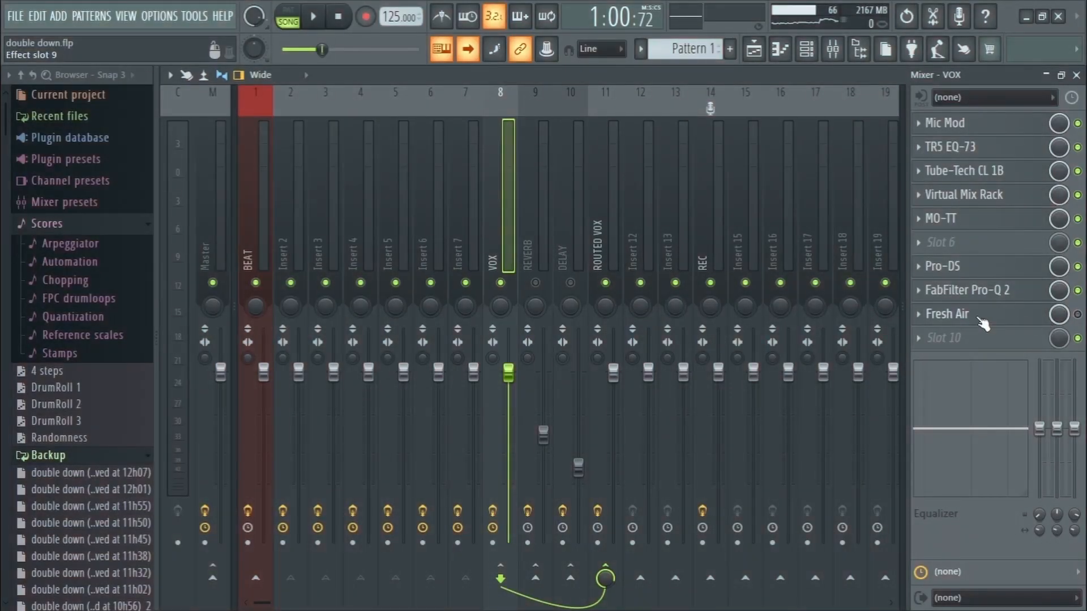
left_click(938, 321)
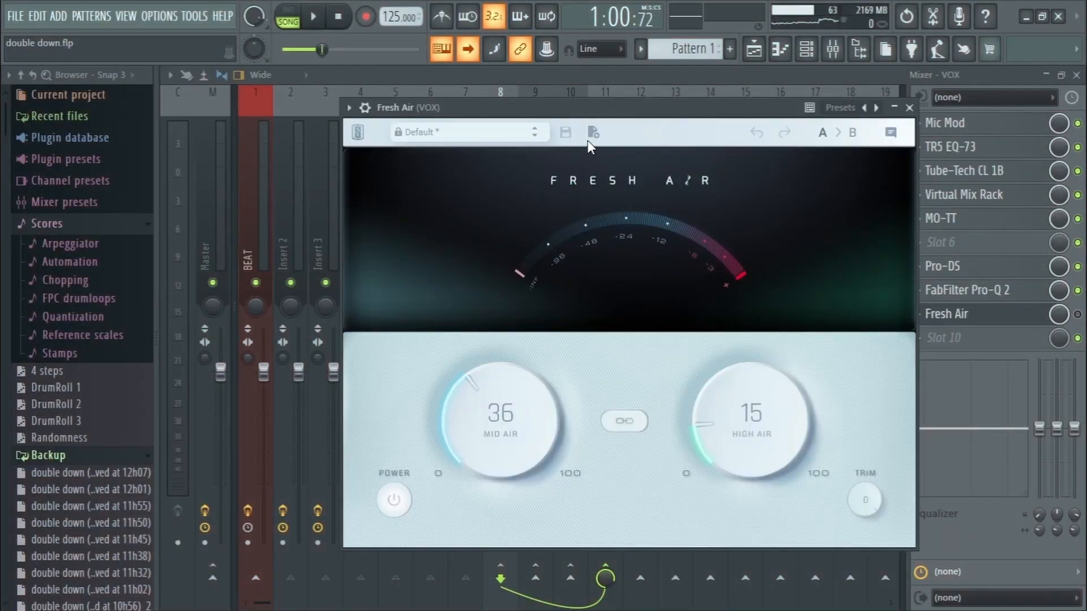
left_click_drag(575, 108, 573, 70)
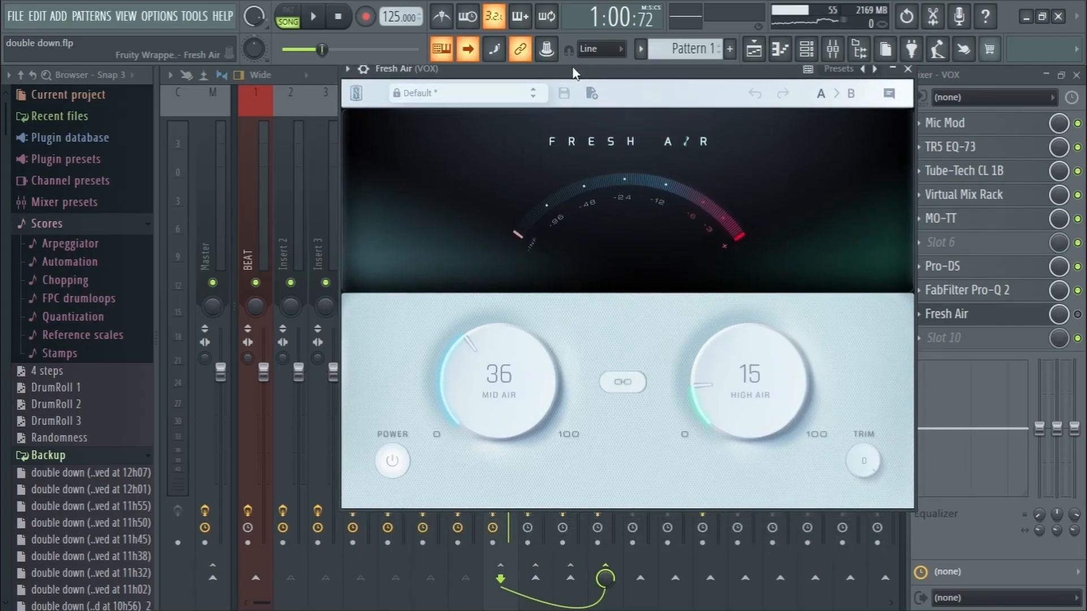
left_click(1078, 314)
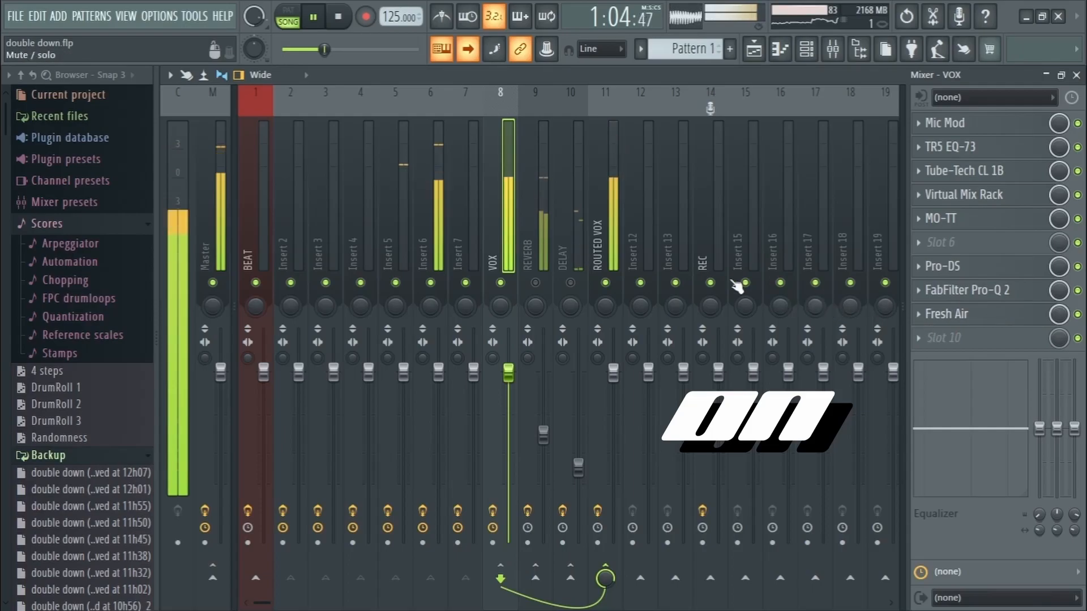
left_click(1077, 315)
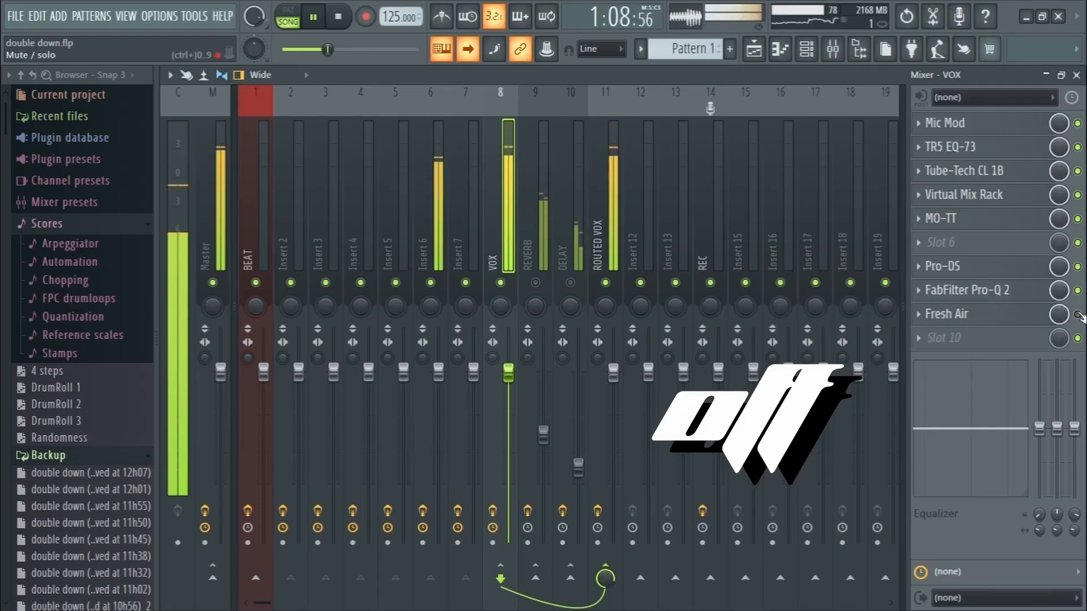
left_click(1078, 314)
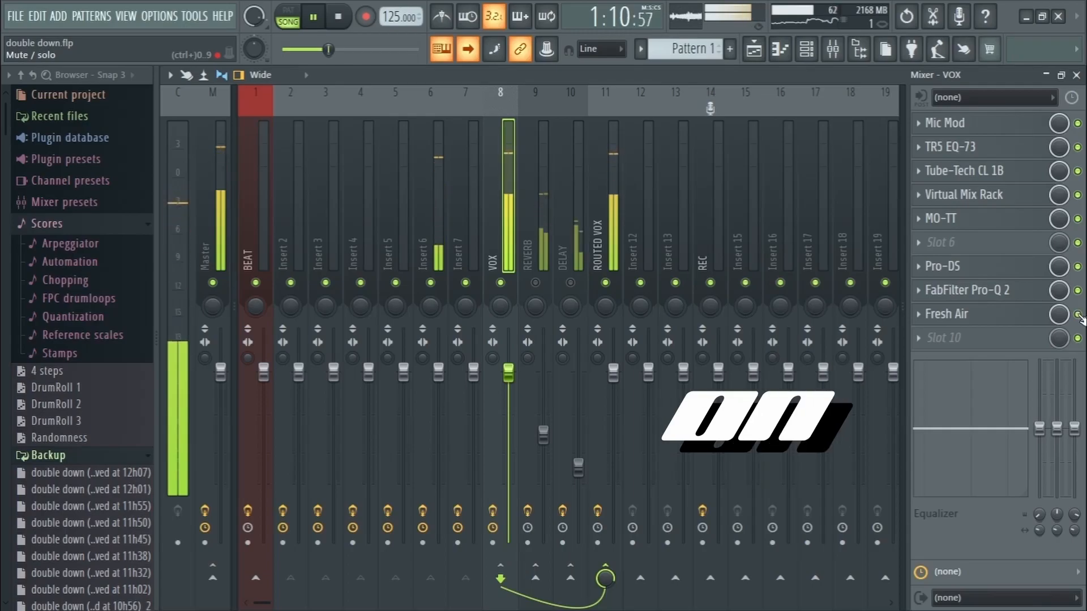
key("space")
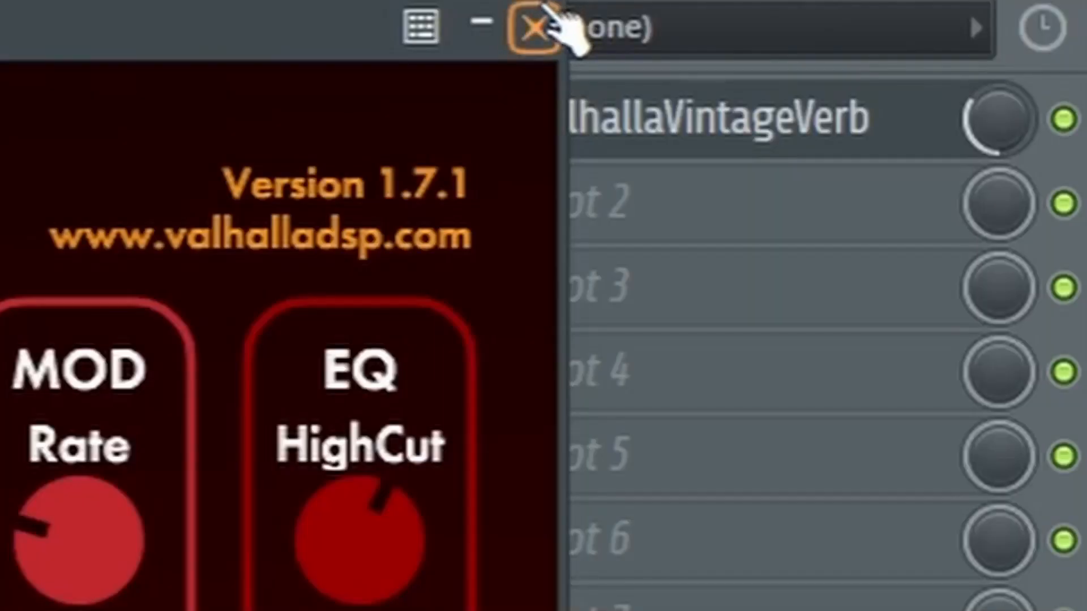
Close the ValhallaVintageVerb reverb and examine the ping-pong, feedback and dry/wet settings of H-Delay Mono-Stereo on the DELAY track
left_click(545, 12)
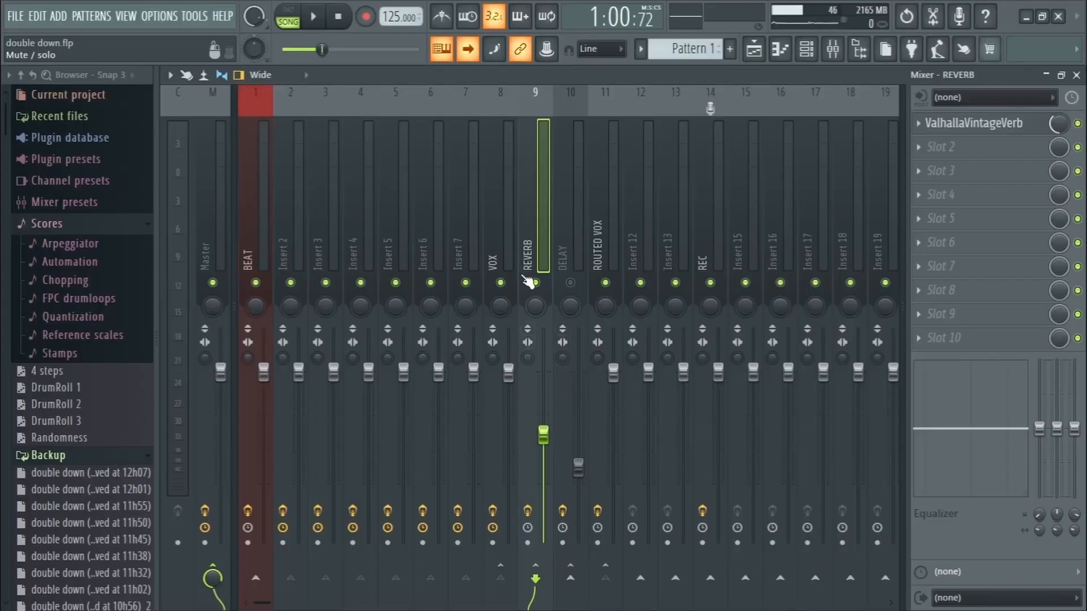
left_click(605, 260)
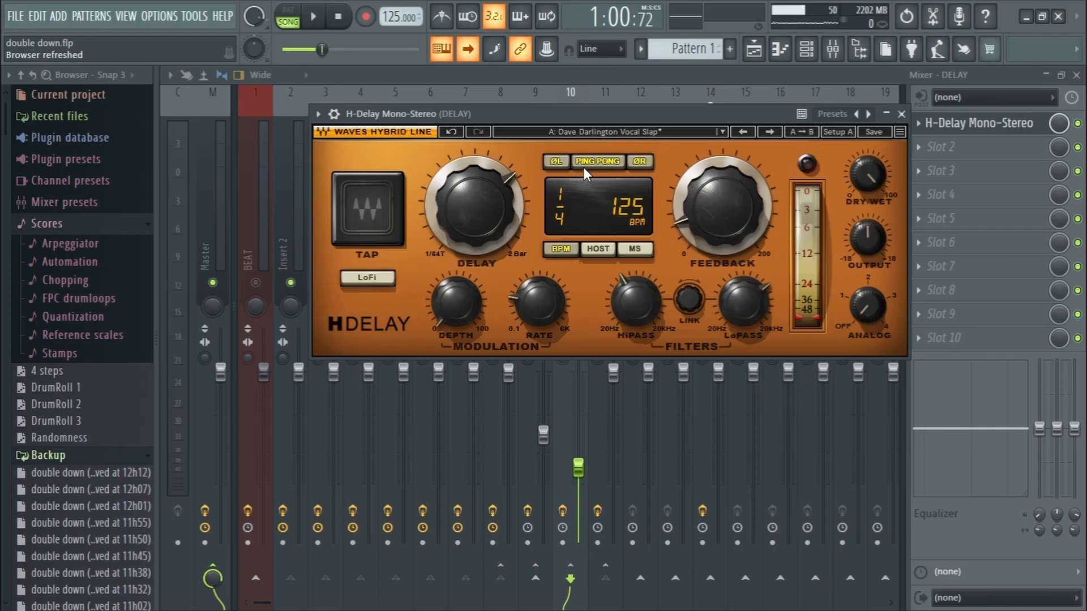
mouse_move(708, 205)
mouse_move(864, 179)
key("Escape")
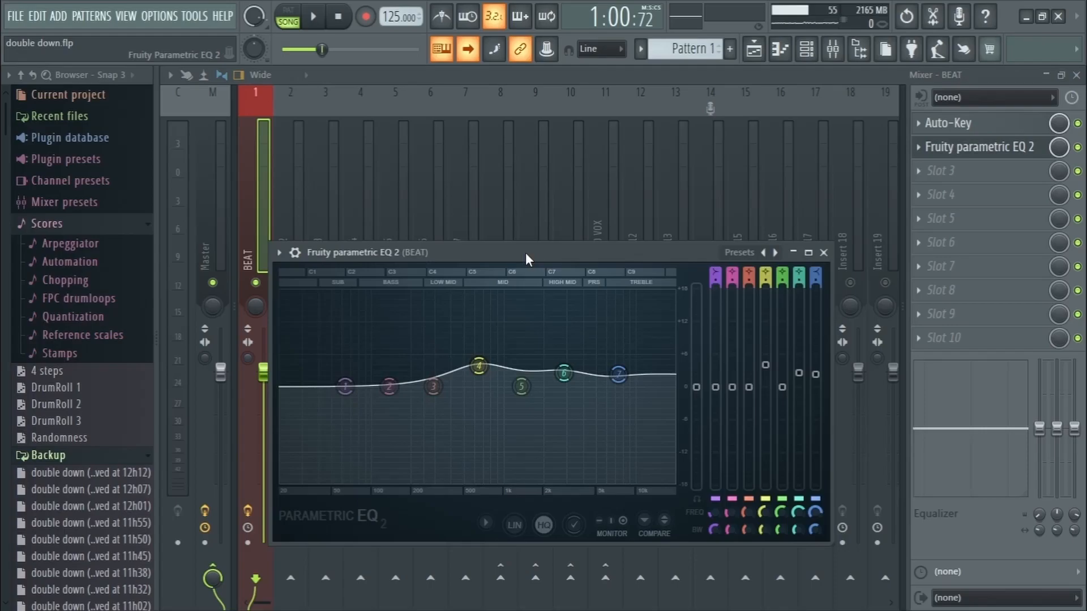
Examine the Fruity parametric EQ 2 curve on the BEAT track and the TR5 Master EQ-432 settings on the Master
left_click_drag(526, 252, 602, 134)
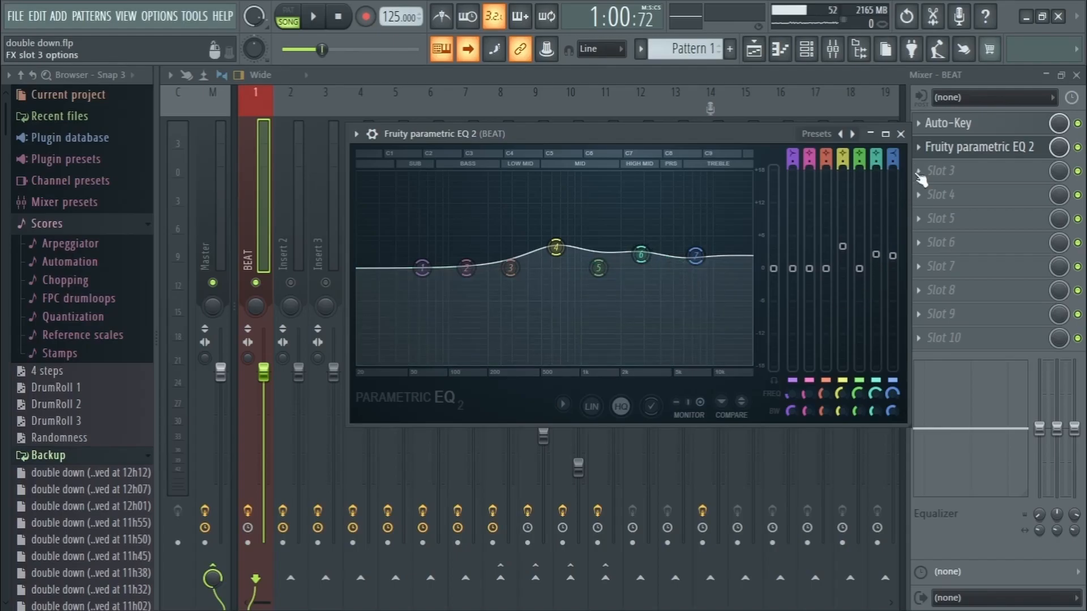
left_click(901, 135)
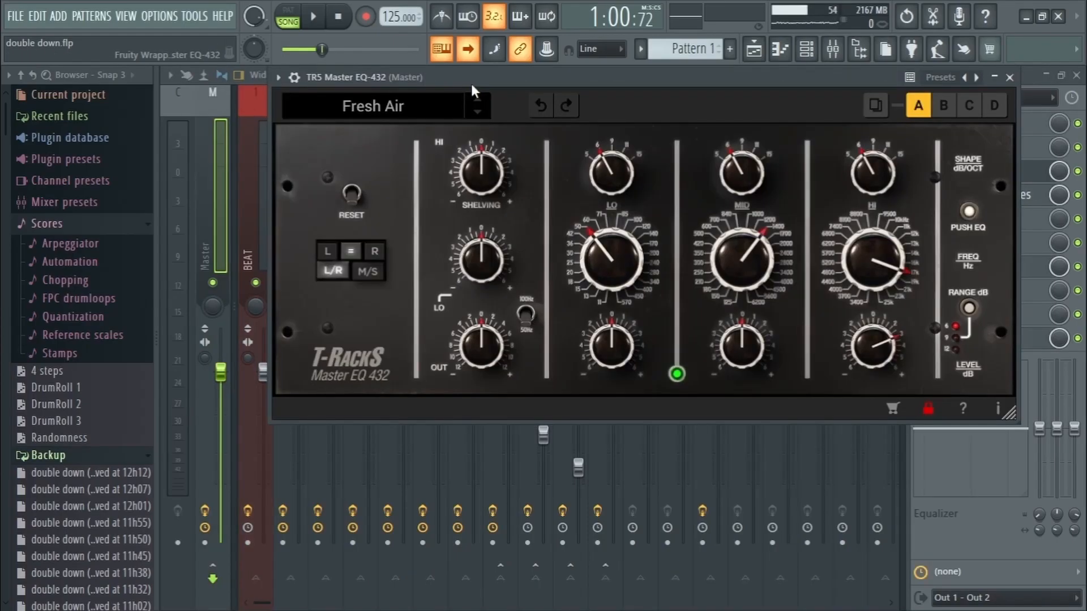
left_click_drag(469, 84, 461, 94)
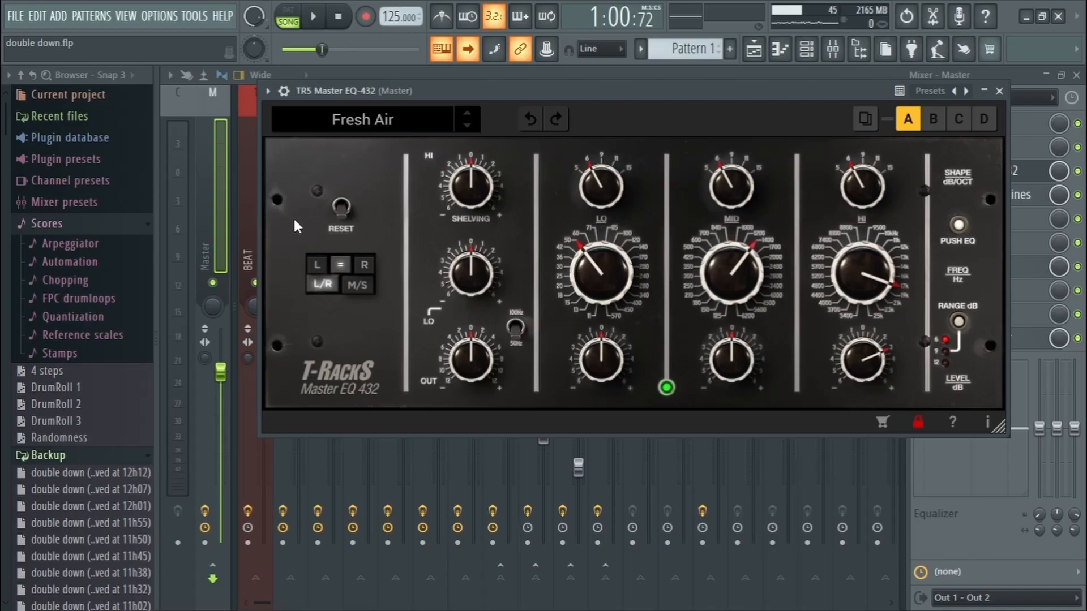
left_click(999, 91)
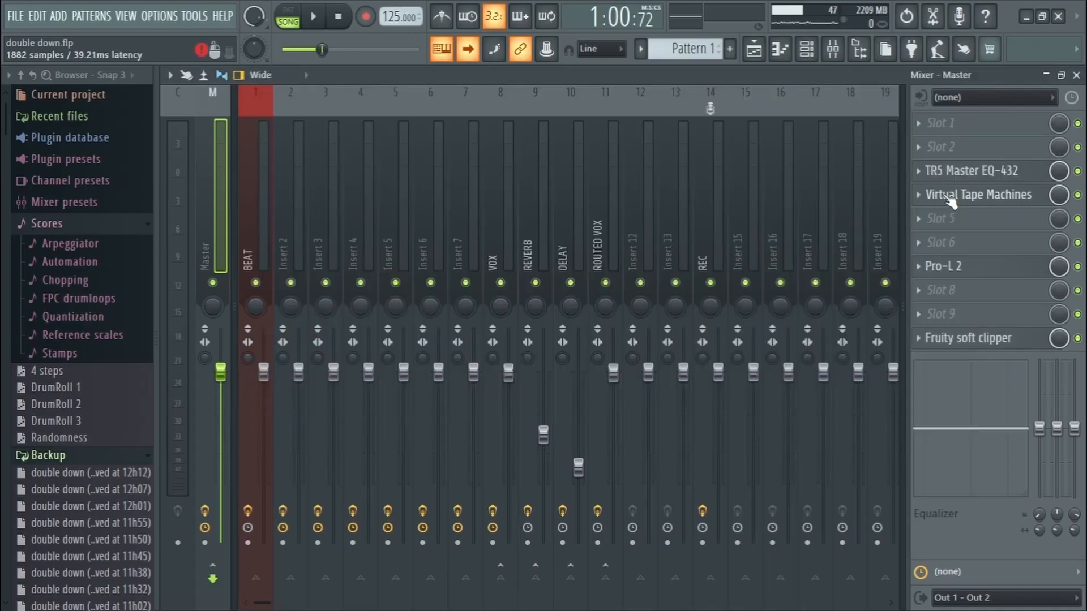
Examine the remaining Master effects: Virtual Tape Machines and its settings, the Pro-L 2 limiter and Fruity soft clipper
left_click(949, 197)
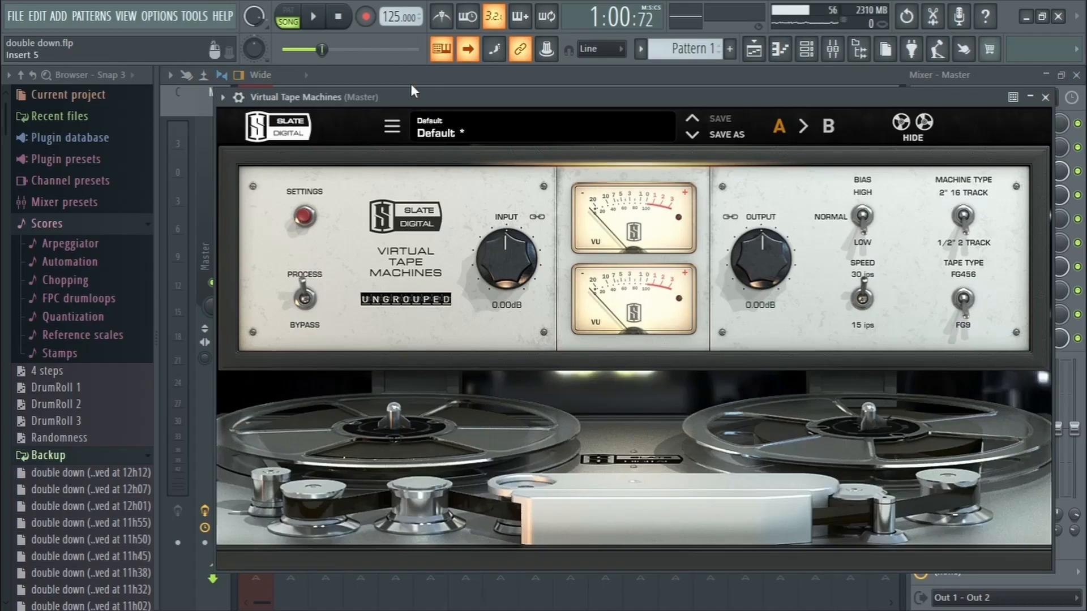
left_click_drag(411, 95, 407, 61)
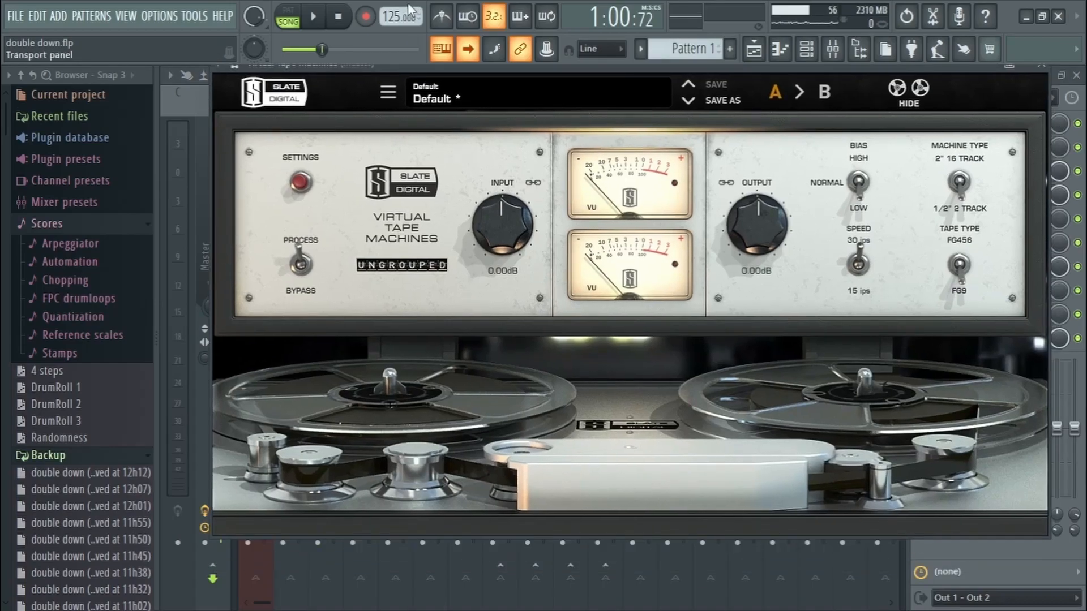
left_click(309, 189)
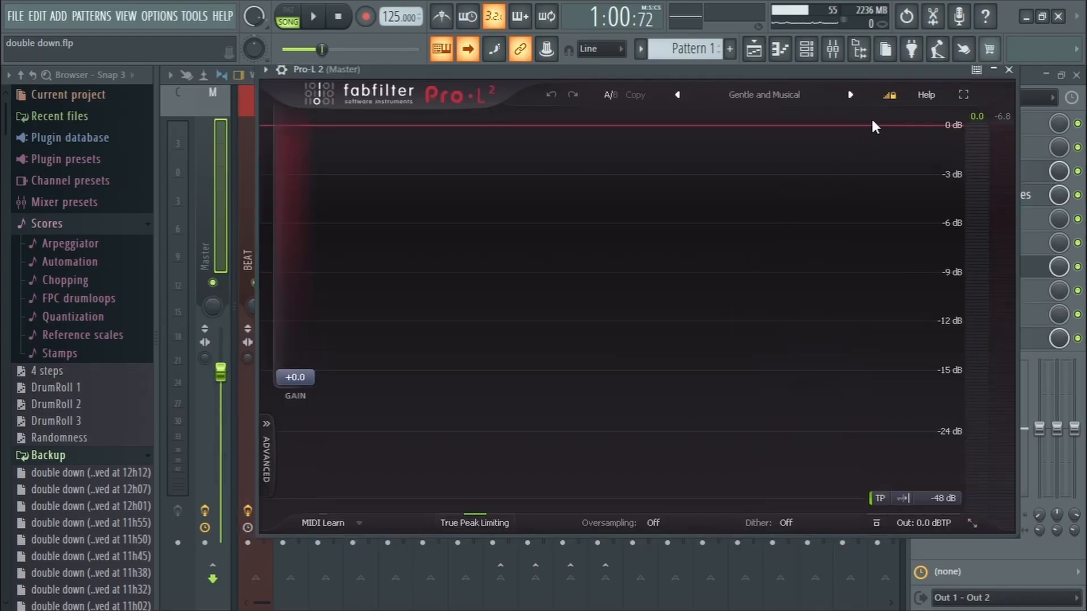
left_click(1009, 69)
left_click(979, 340)
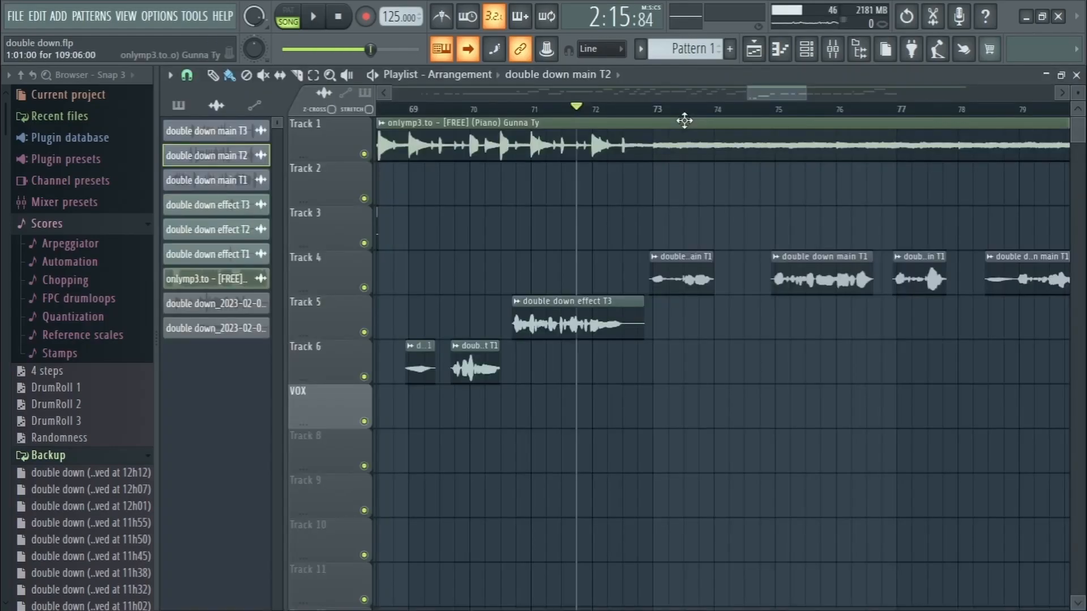
Play back the arrangement in the playlist from within the double down effect T3 clip
key("space")
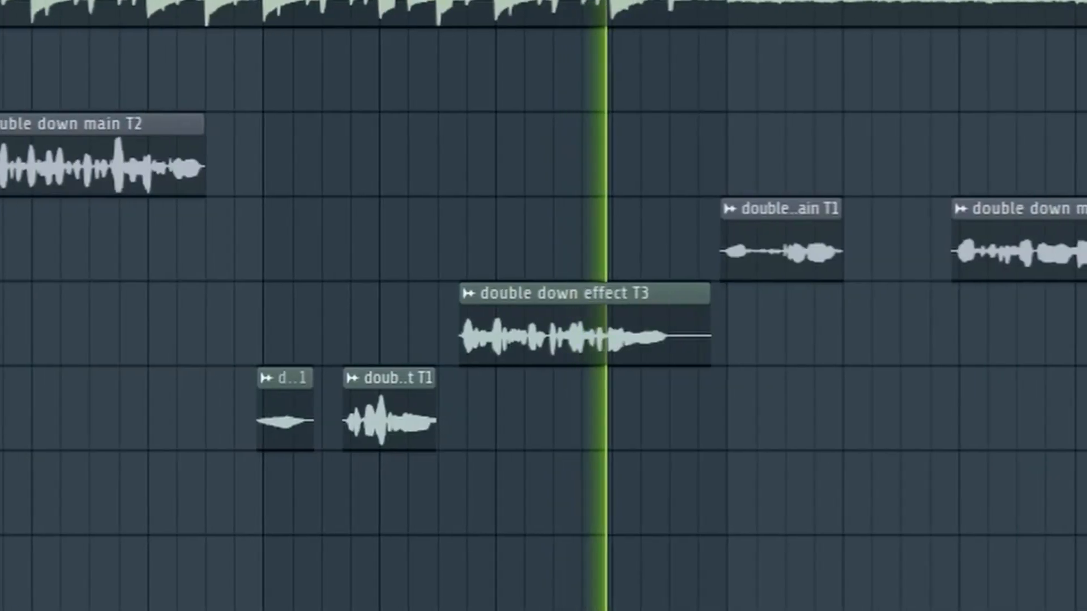